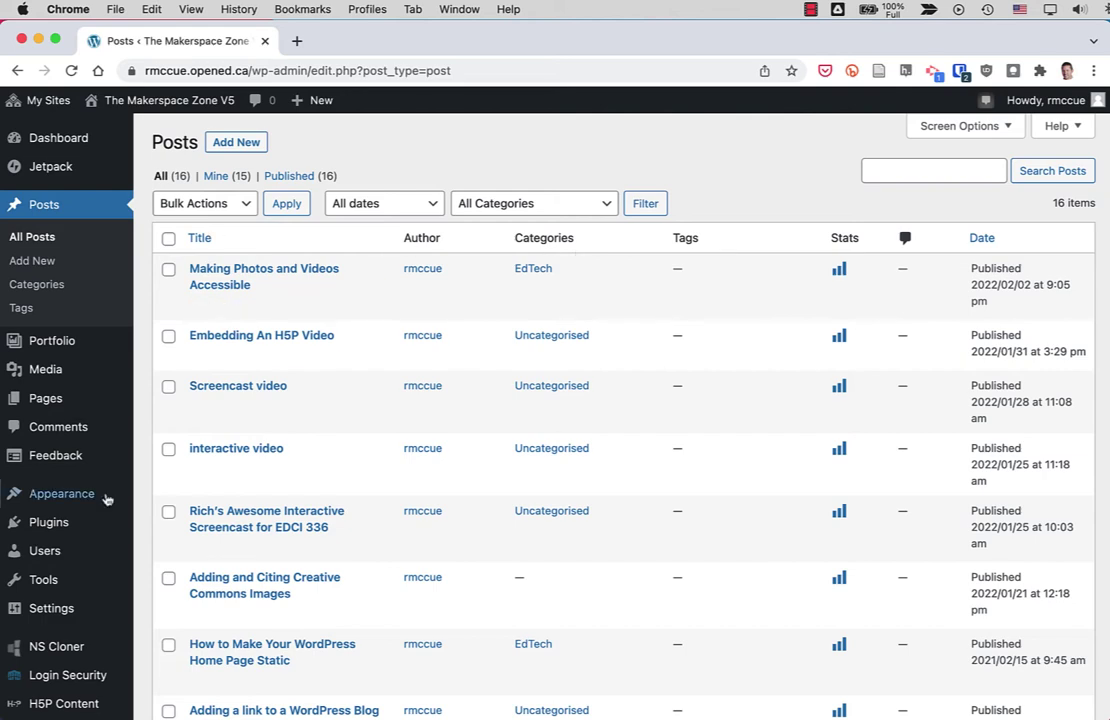
Step: Open the All H5P Content list from the admin sidebar
scroll(62, 610, "down", 3)
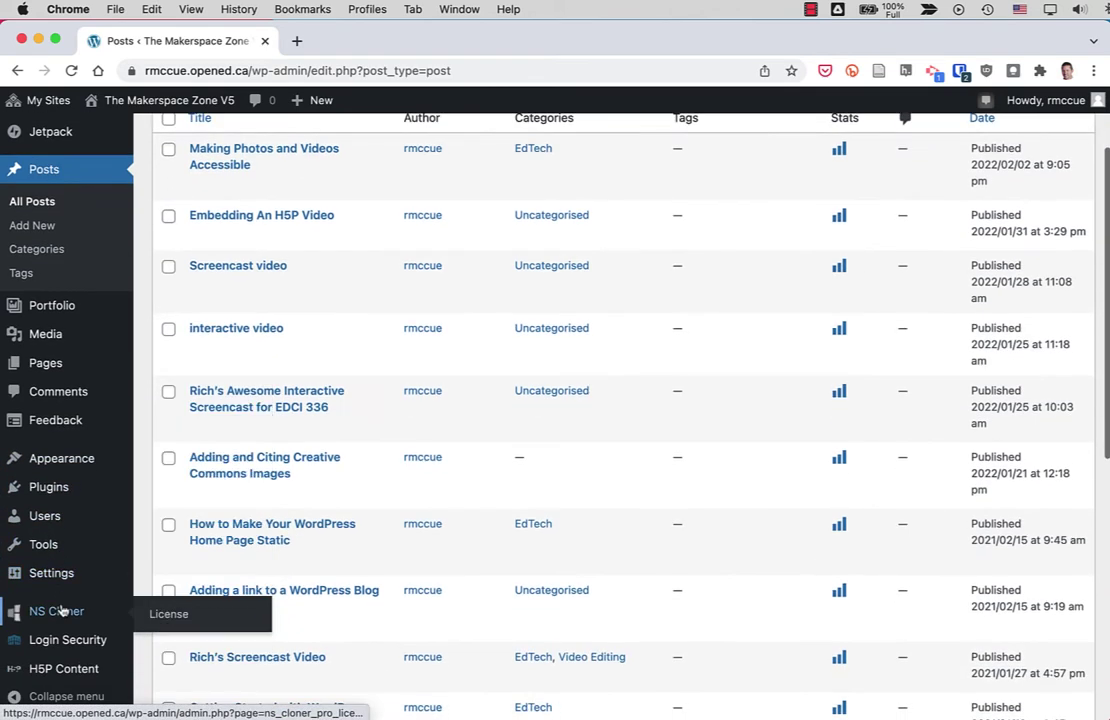
left_click(64, 669)
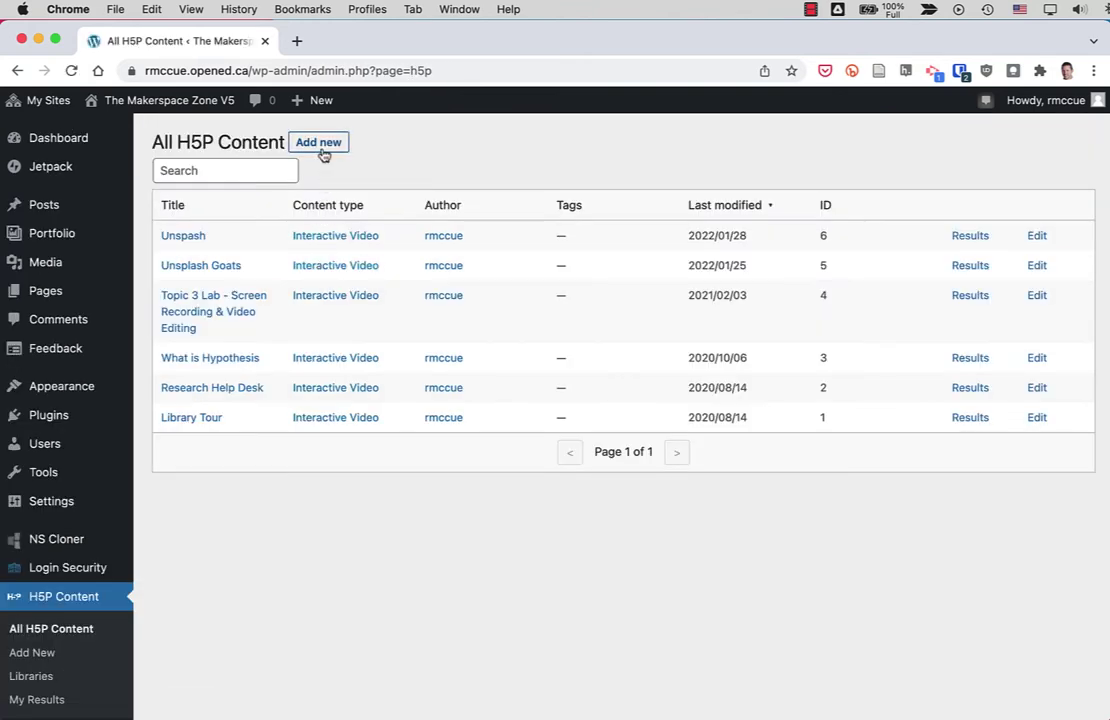
Step: Start a new H5P item using the Interactive Video content type
left_click(320, 143)
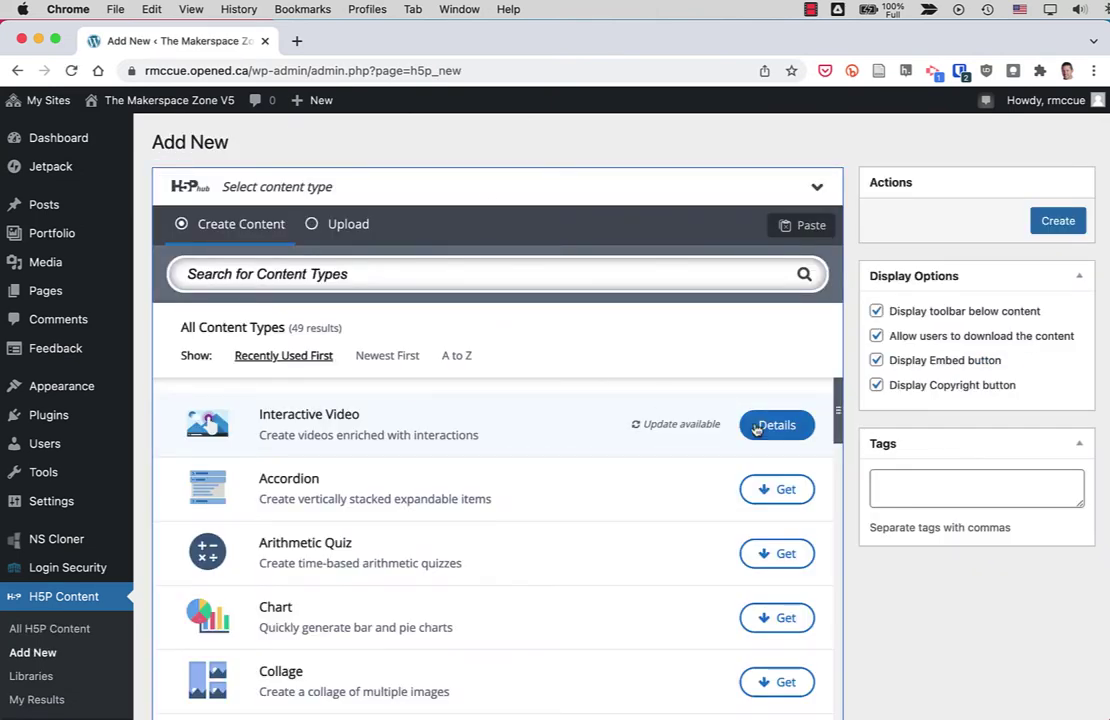
left_click(782, 428)
left_click(812, 678)
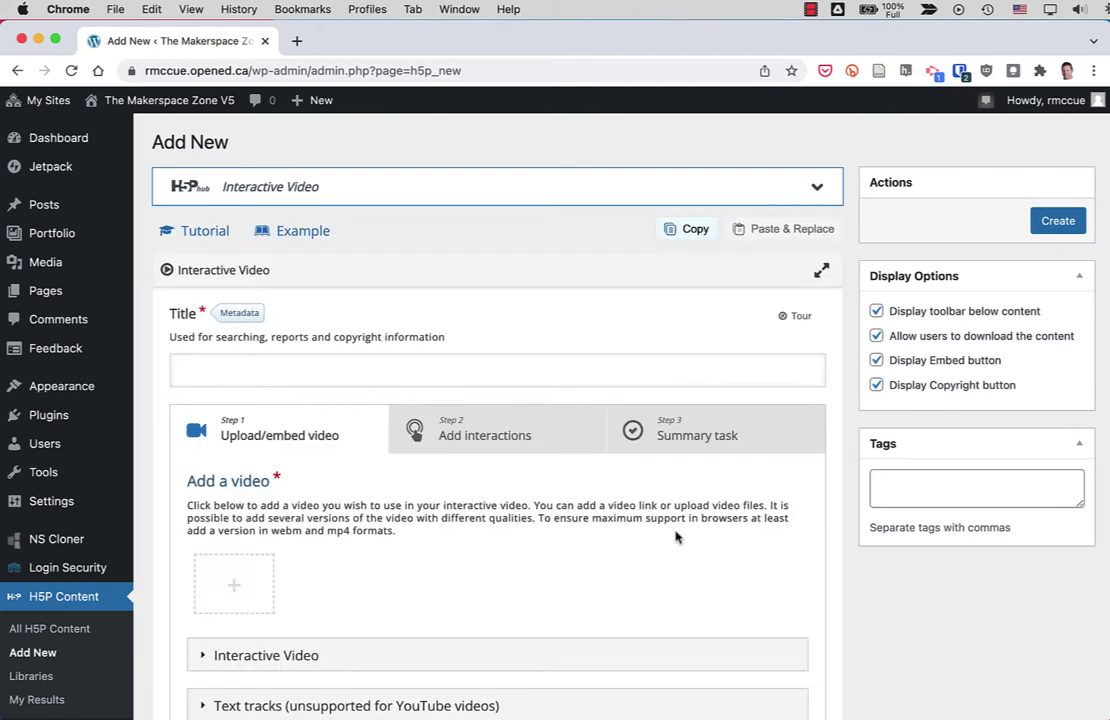
scroll(545, 580, "down", 2)
Step: Upload accessible-photos-wordpress.mp4 from Downloads as the Interactive Video's source
left_click(238, 493)
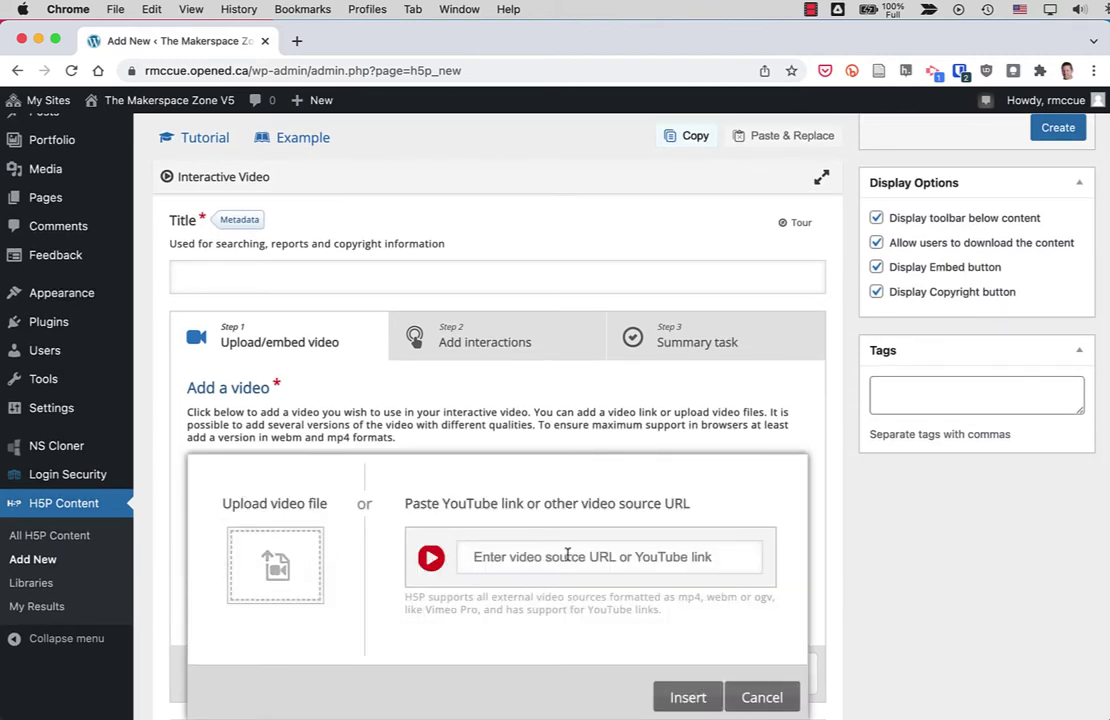
left_click(272, 557)
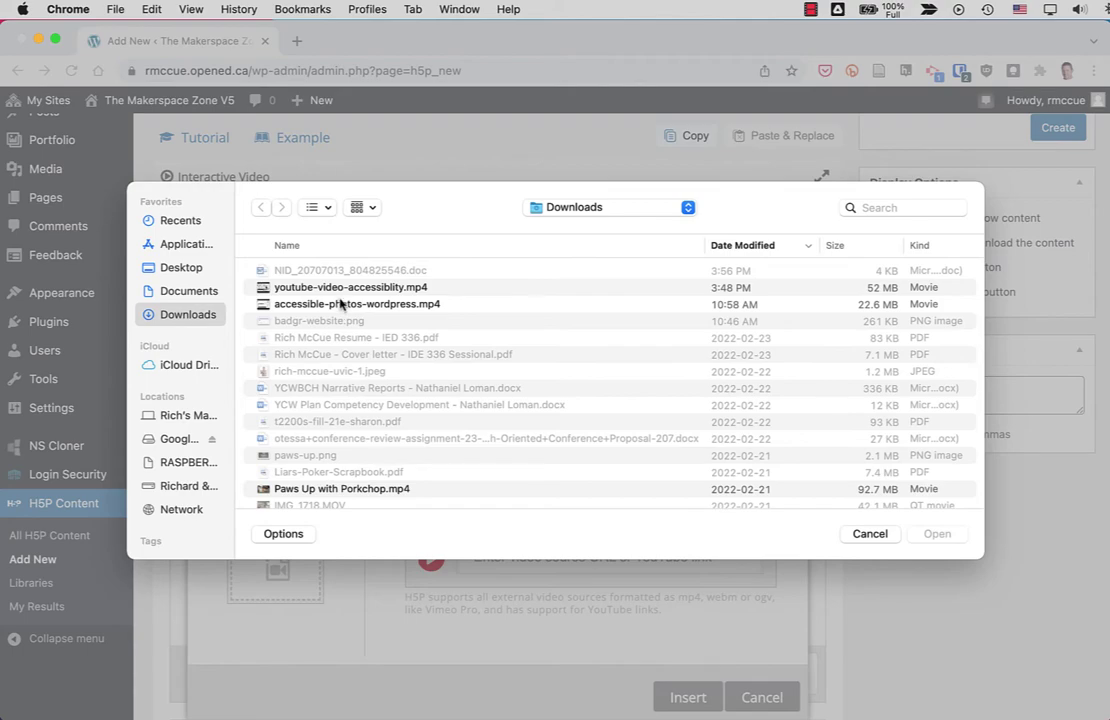
left_click(340, 304)
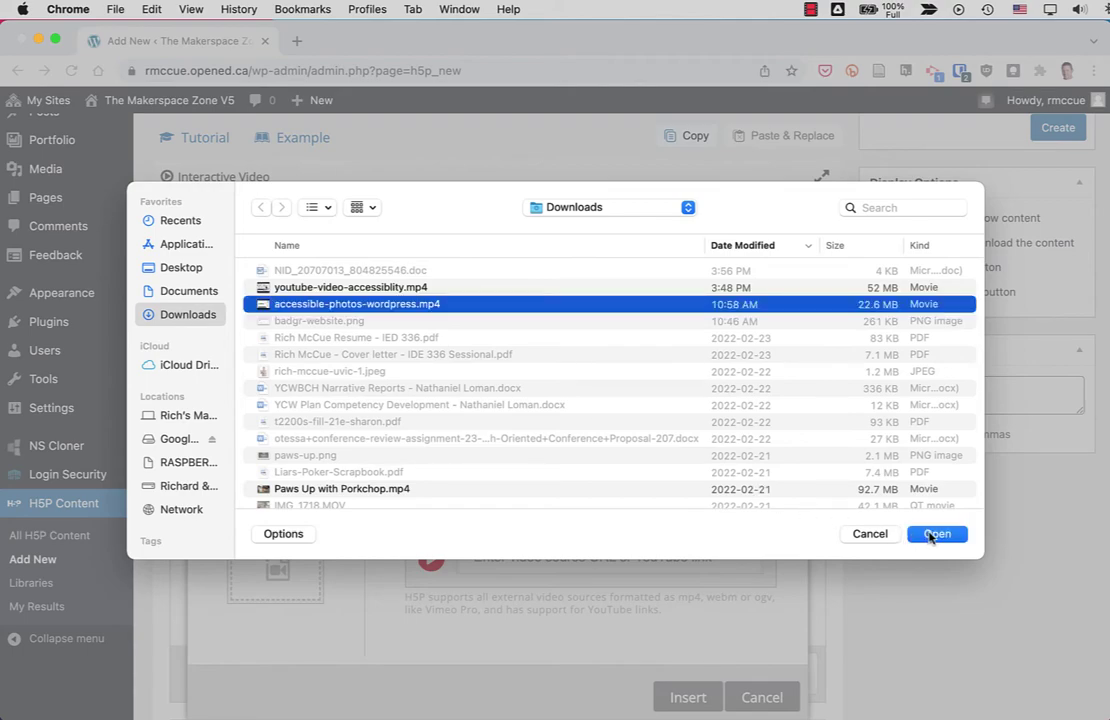
left_click(930, 537)
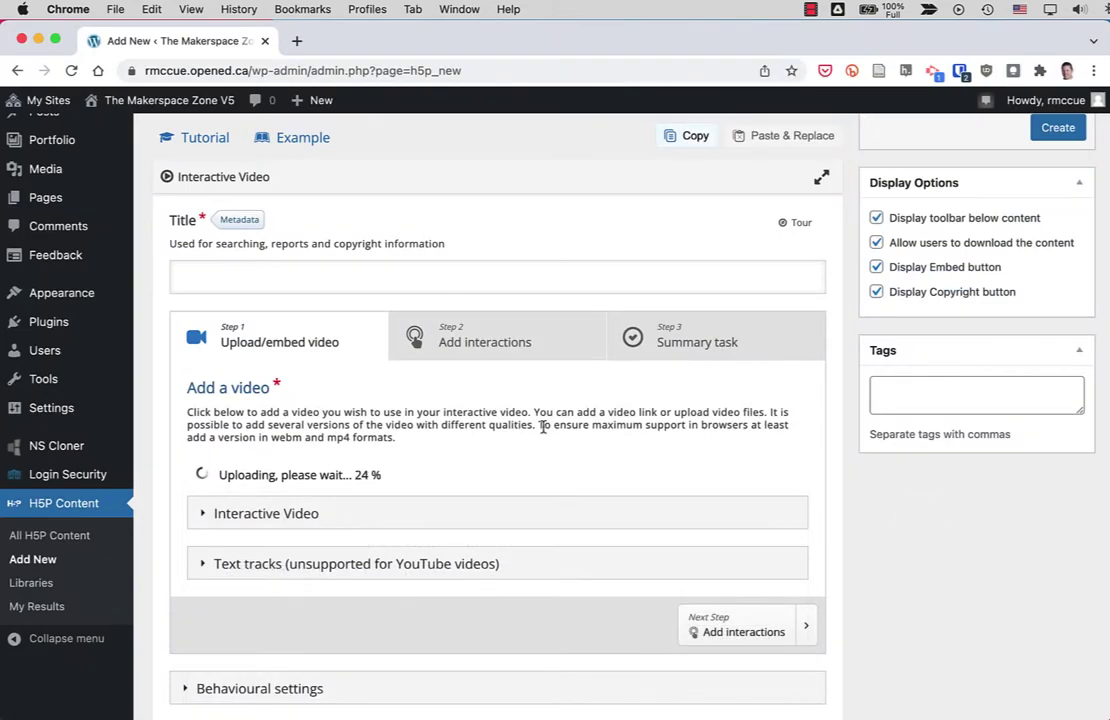
scroll(543, 427, "down", 3)
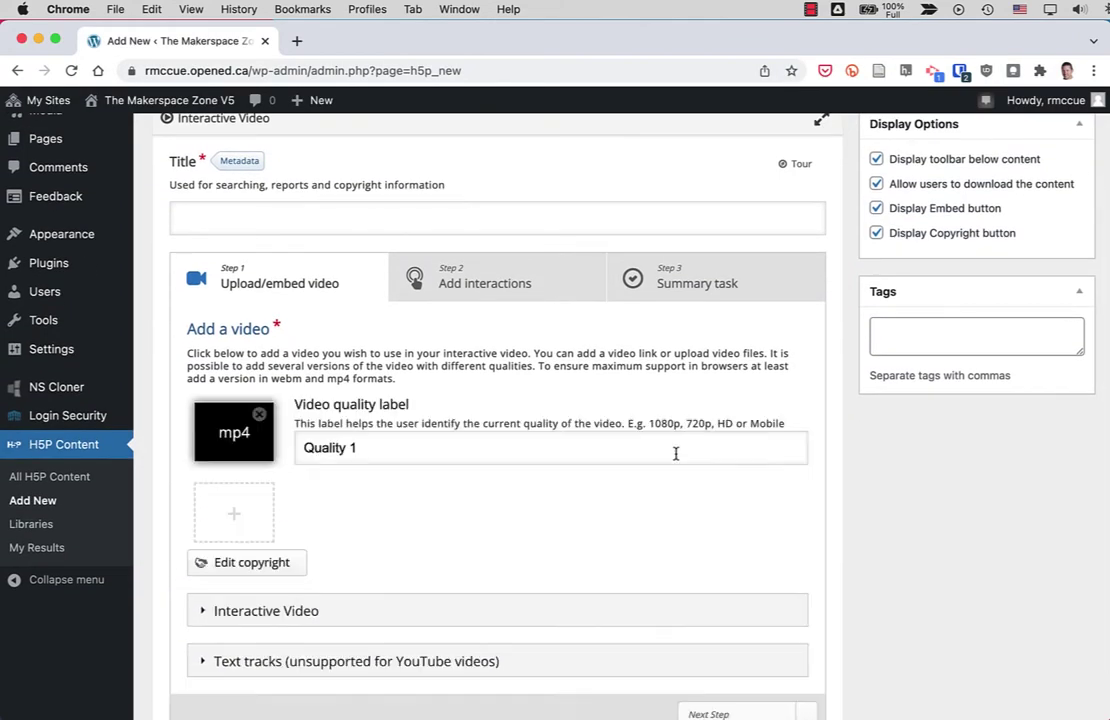
scroll(693, 503, "down", 3)
scroll(547, 550, "down", 4)
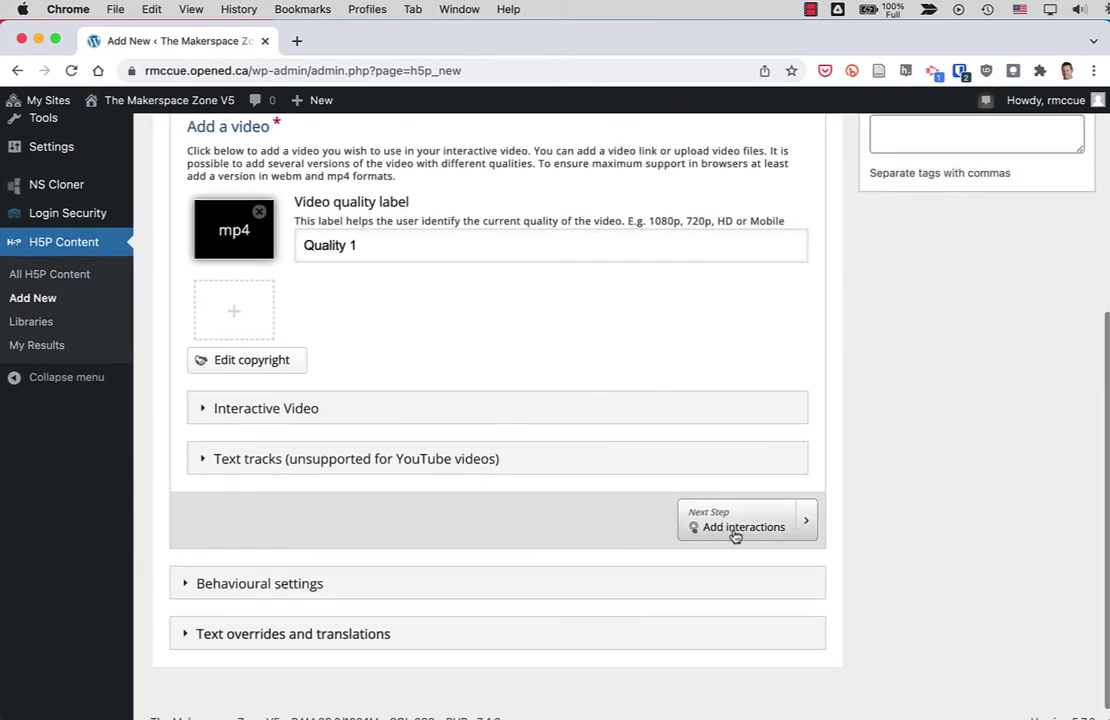
Step: Go to the Add interactions step and play the video to about 0:08
left_click(735, 530)
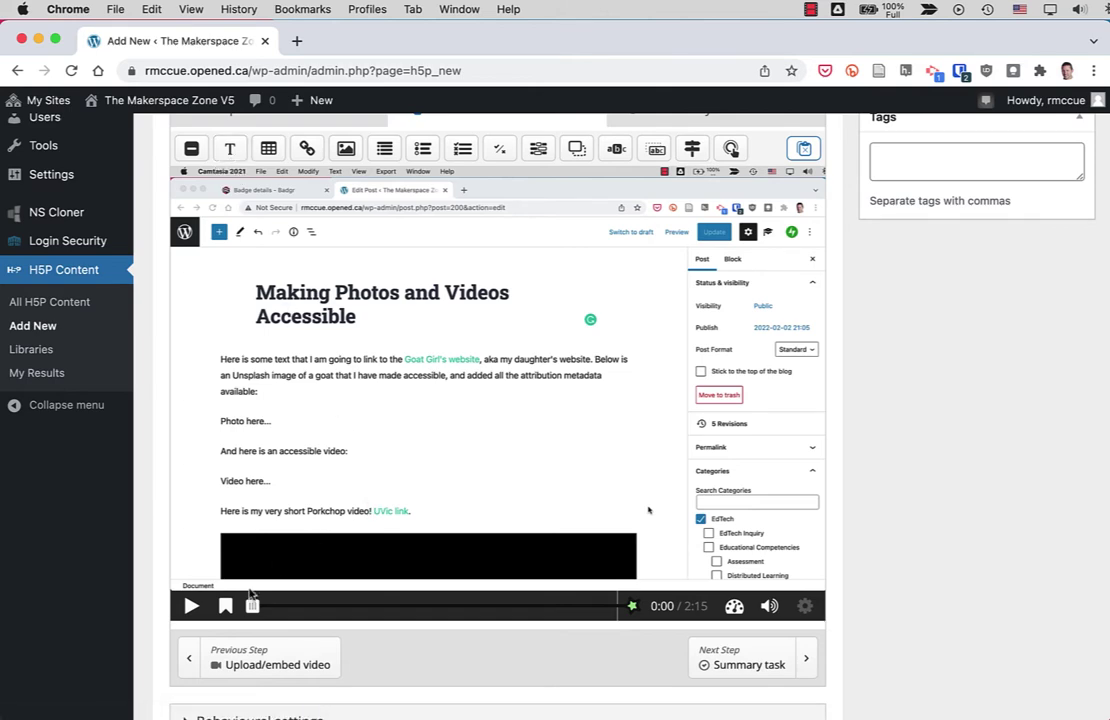
left_click(190, 605)
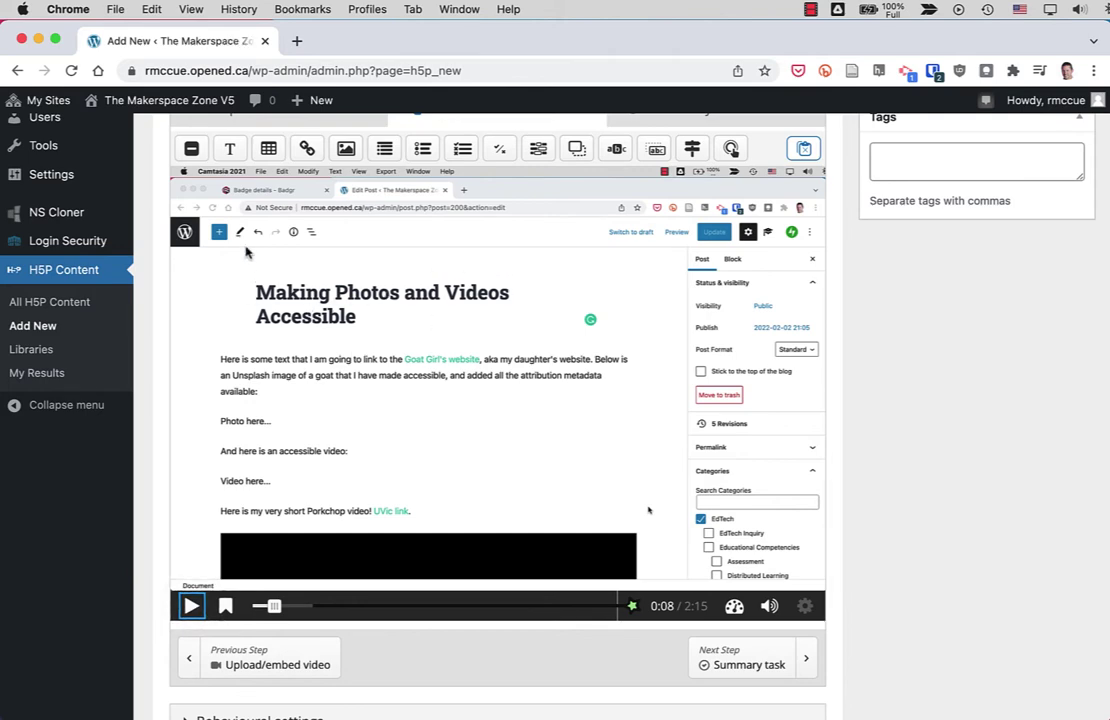
Step: Add a non-pausing poster reading 'This tutorial will teach you how to make photos accessible'
left_click(225, 150)
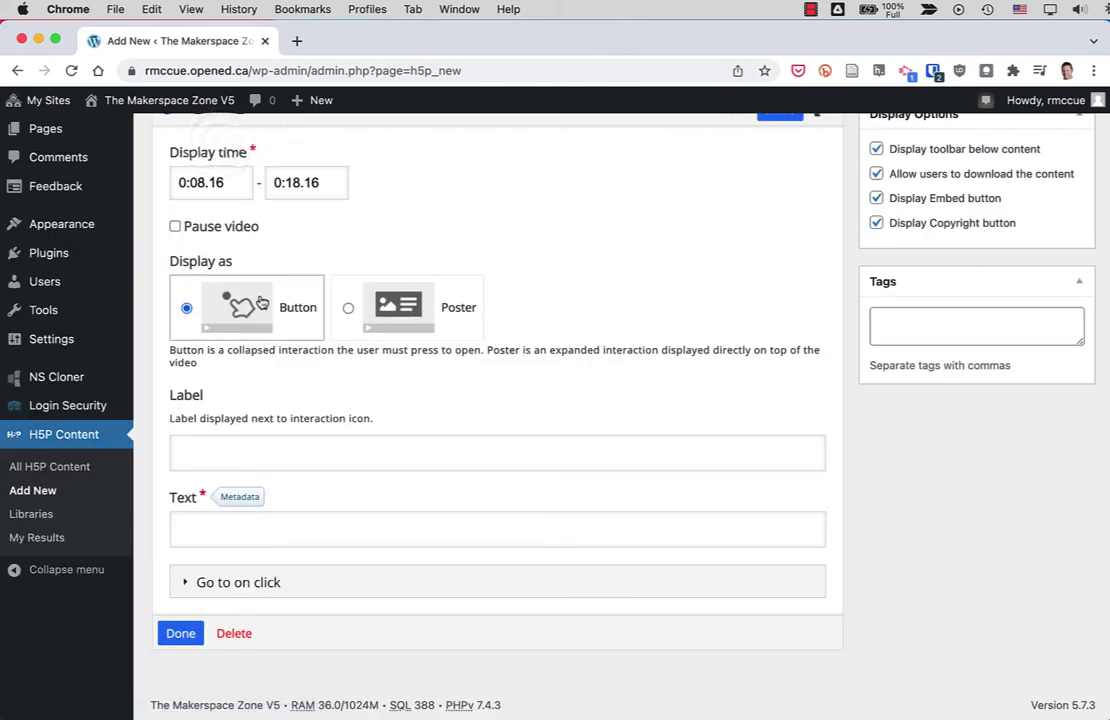
left_click(359, 312)
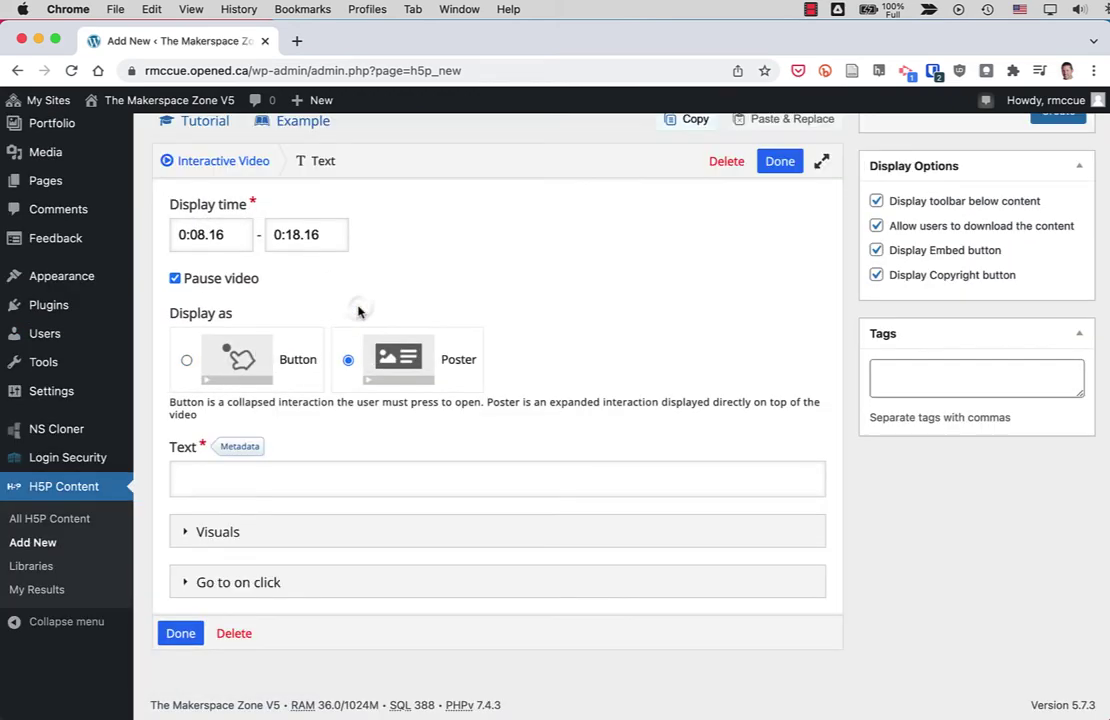
left_click(174, 279)
left_click(219, 480)
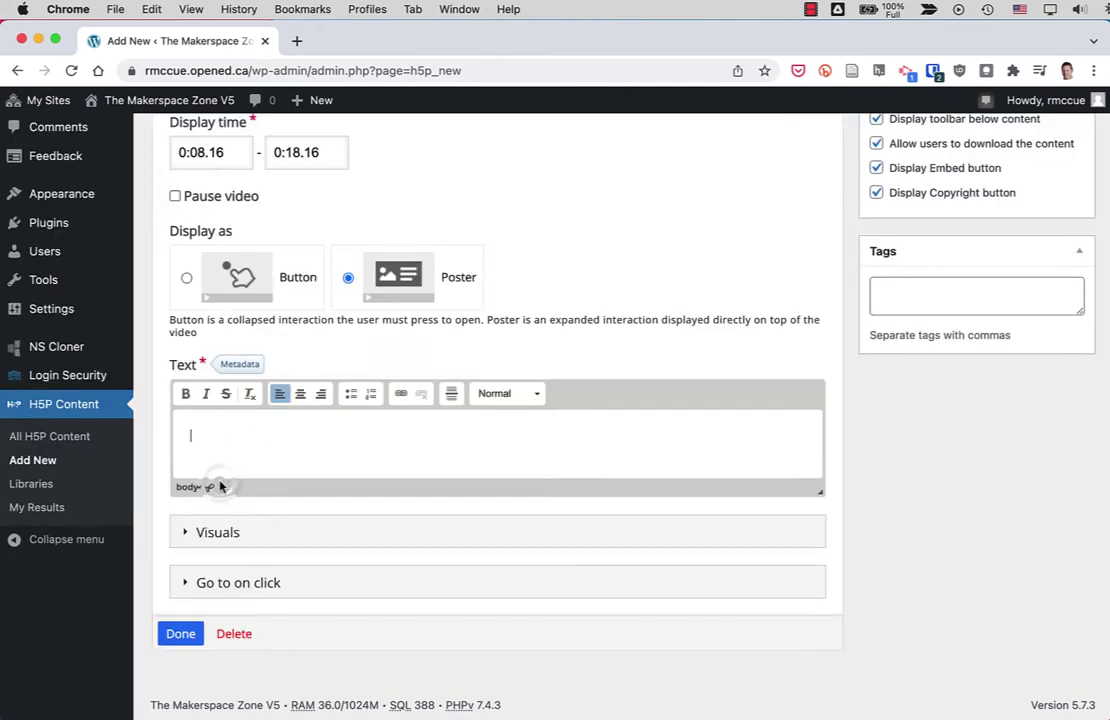
type("This tutorial will teach you how to make photos accessible")
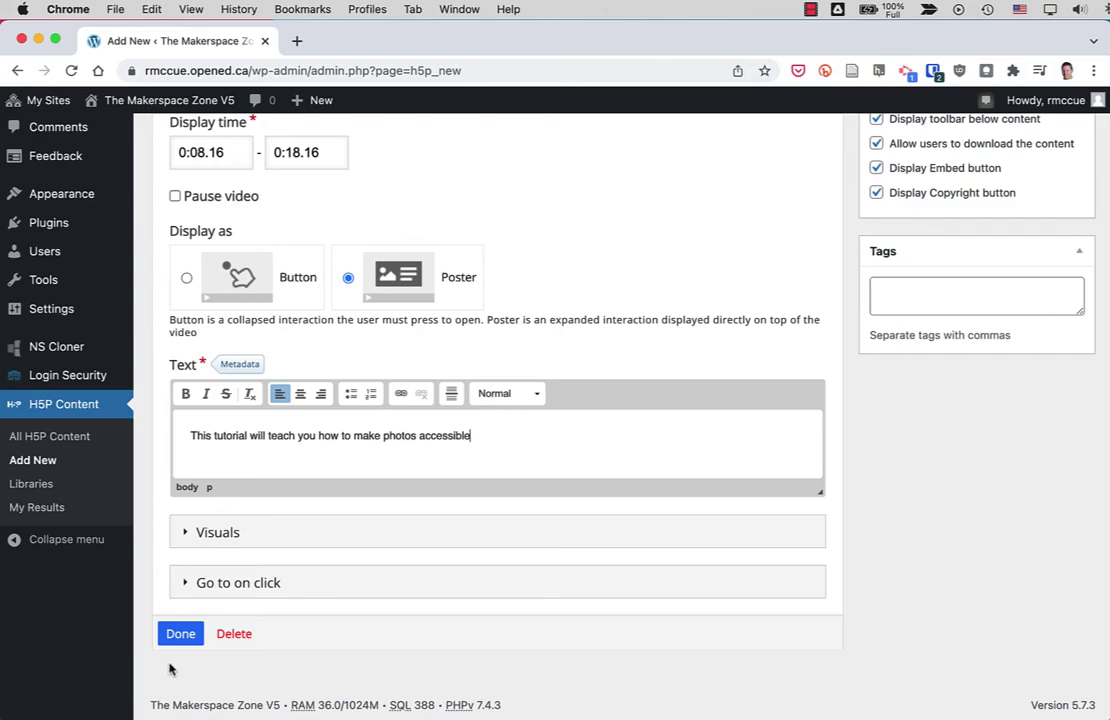
left_click(180, 634)
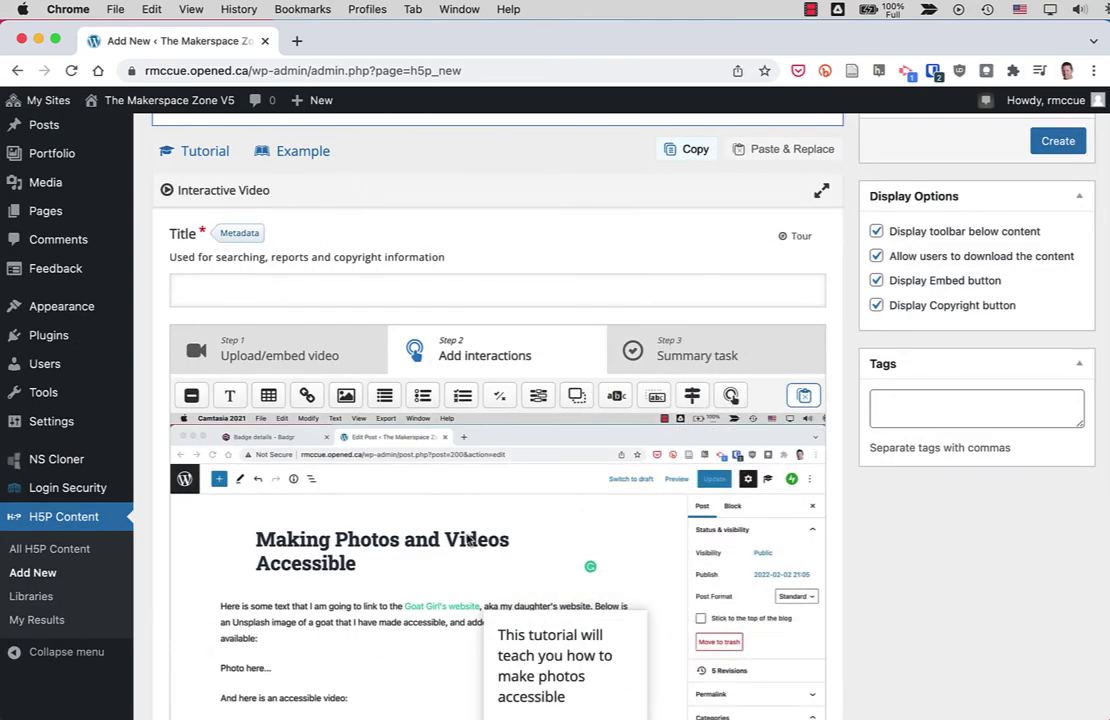
Step: Narrow the poster text box, move it lower over the video, and rewind near the start
scroll(480, 450, "down", 5)
mouse_move(585, 508)
left_mouse_down()
mouse_move(463, 482)
mouse_move(405, 490)
left_mouse_up()
left_click_drag(475, 603, 511, 534)
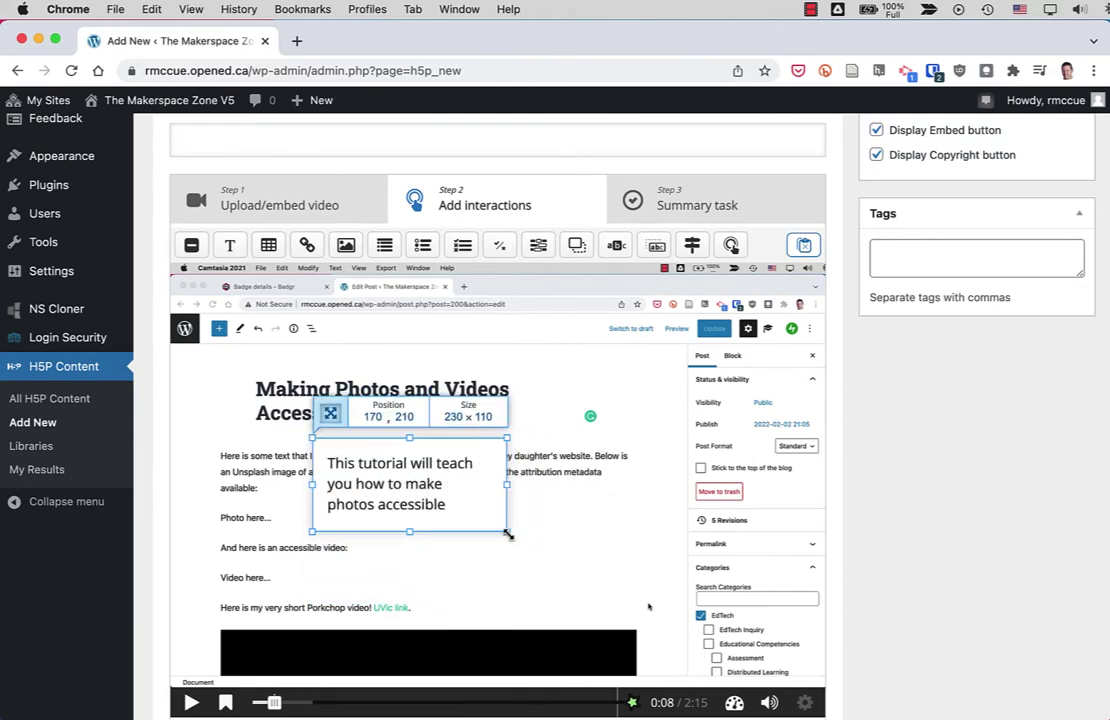
left_click_drag(511, 534, 498, 532)
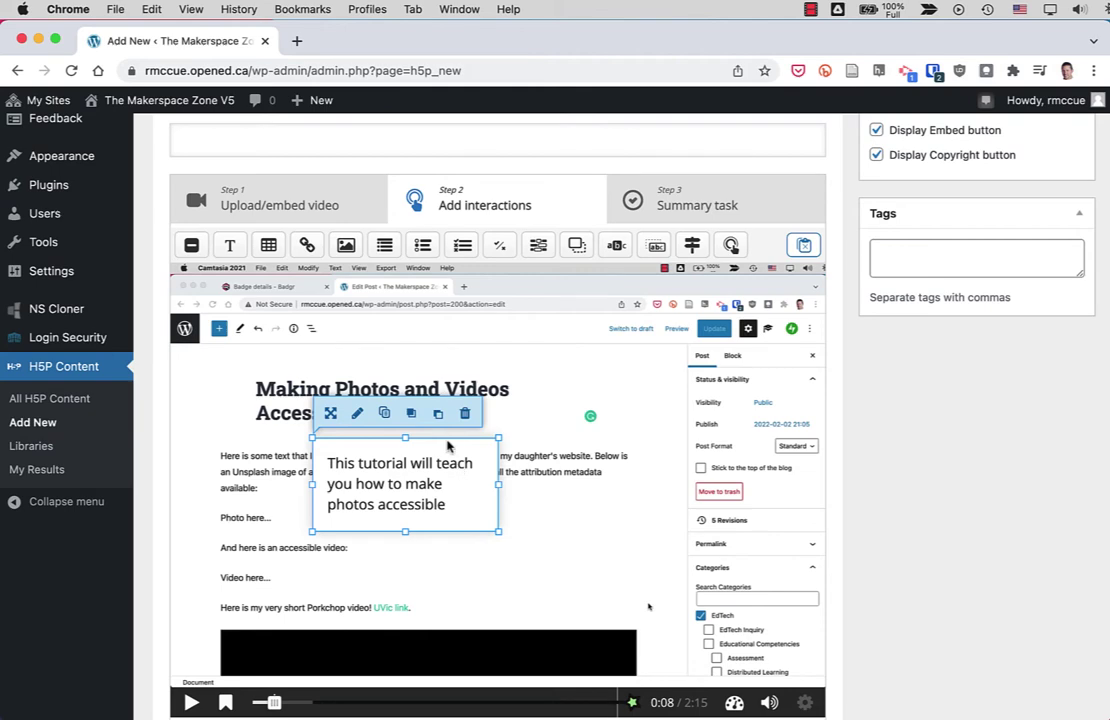
mouse_move(448, 446)
left_mouse_down()
mouse_move(503, 524)
mouse_move(487, 537)
left_mouse_up()
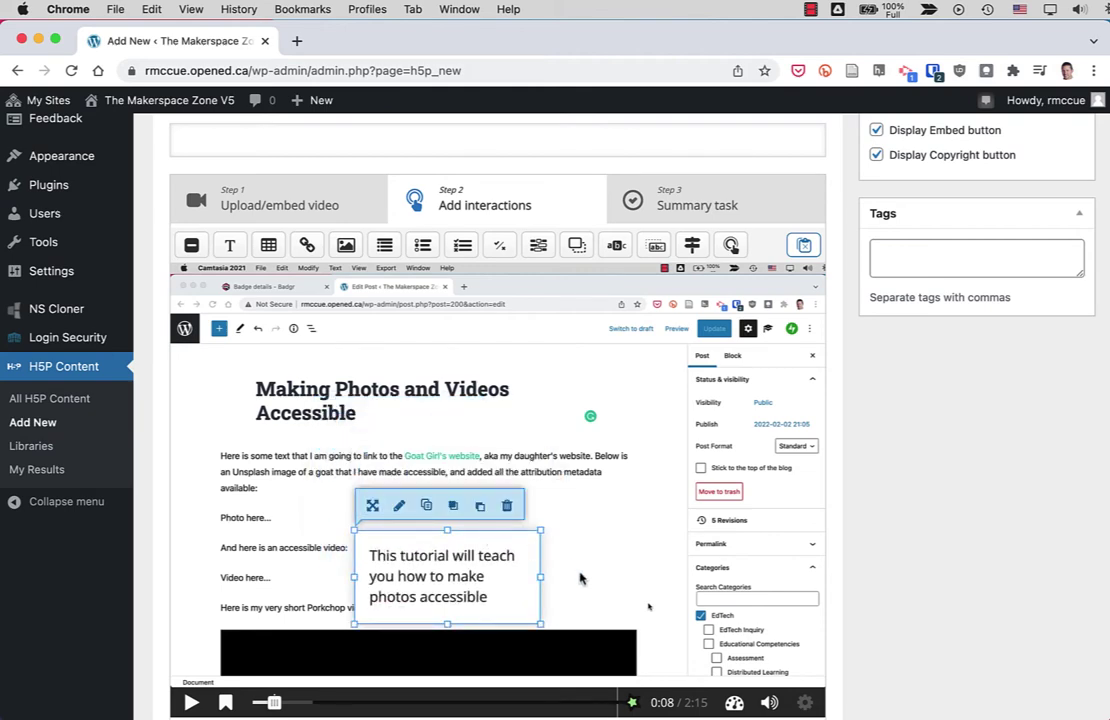
left_click_drag(274, 702, 200, 715)
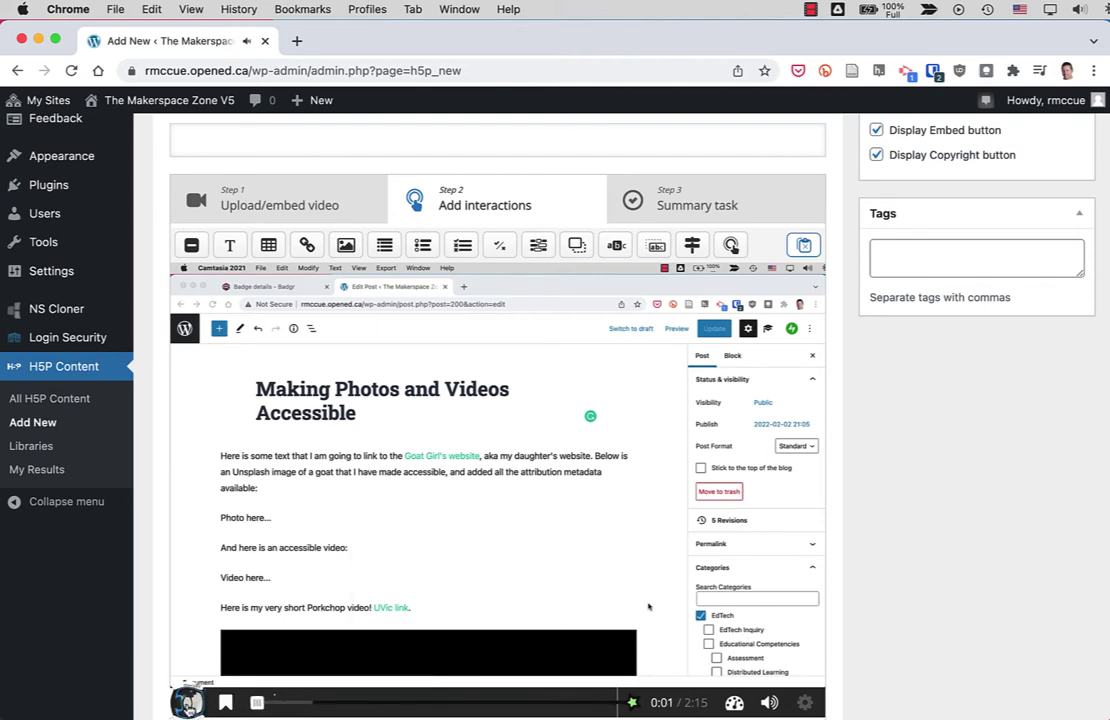
Step: Preview playback and pause once the poster text appears around 0:09
left_click(190, 704)
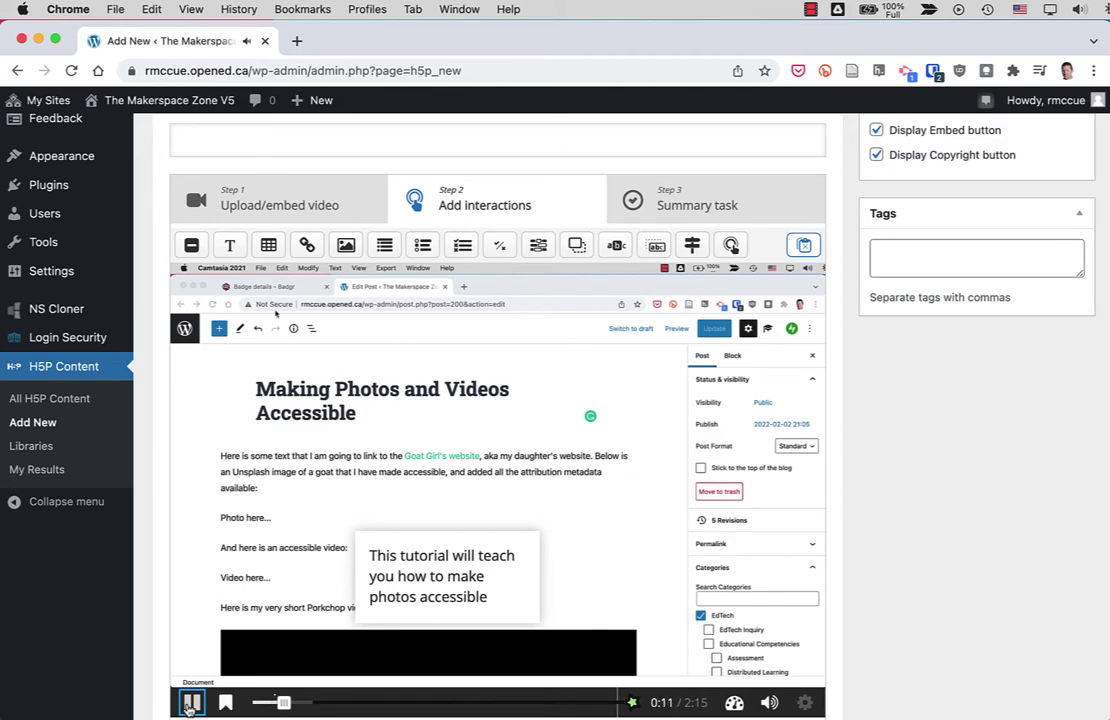
left_click(436, 577)
Step: Append 'in Wordpress' to the poster so it ends '...photos accessible in Wordpress'
double_click(436, 580)
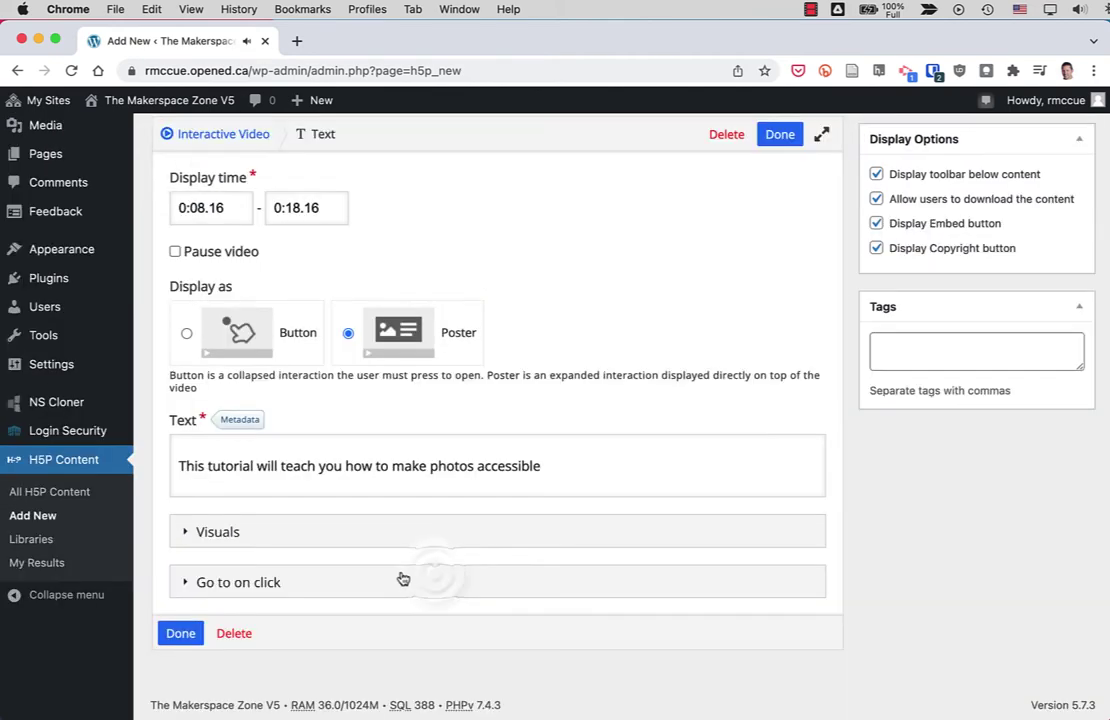
left_click(605, 480)
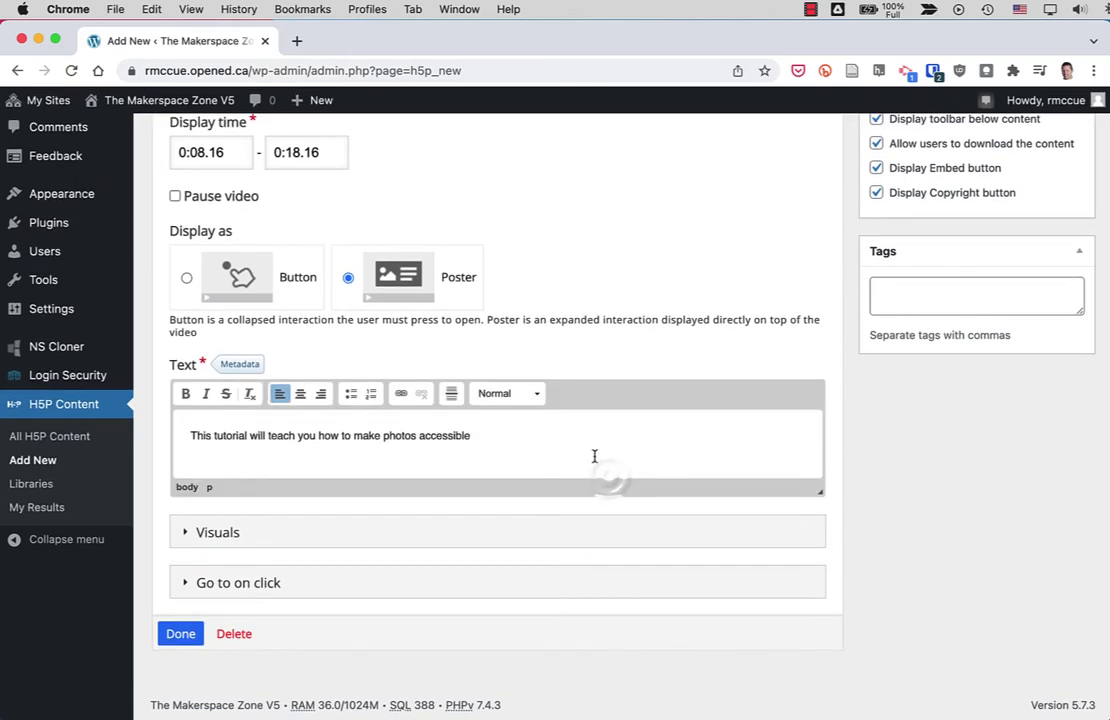
type("in Wordpress")
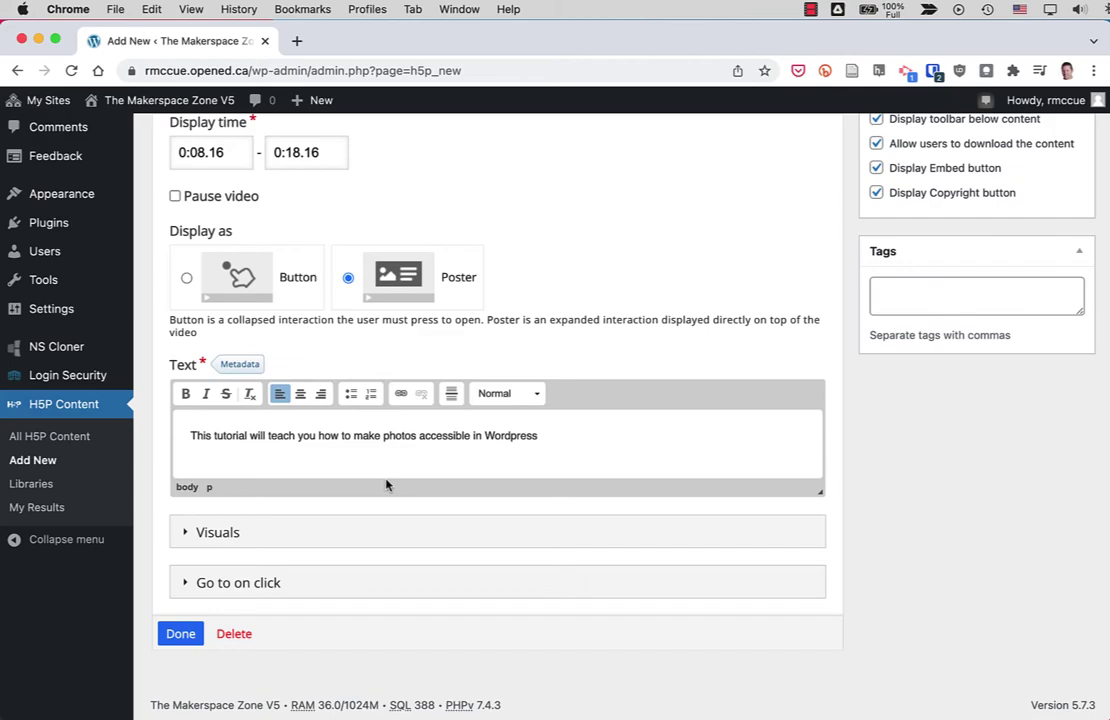
left_click(180, 633)
Step: Nudge the tutorial poster slightly higher, then advance the video and pause at 0:44
scroll(265, 572, "down", 5)
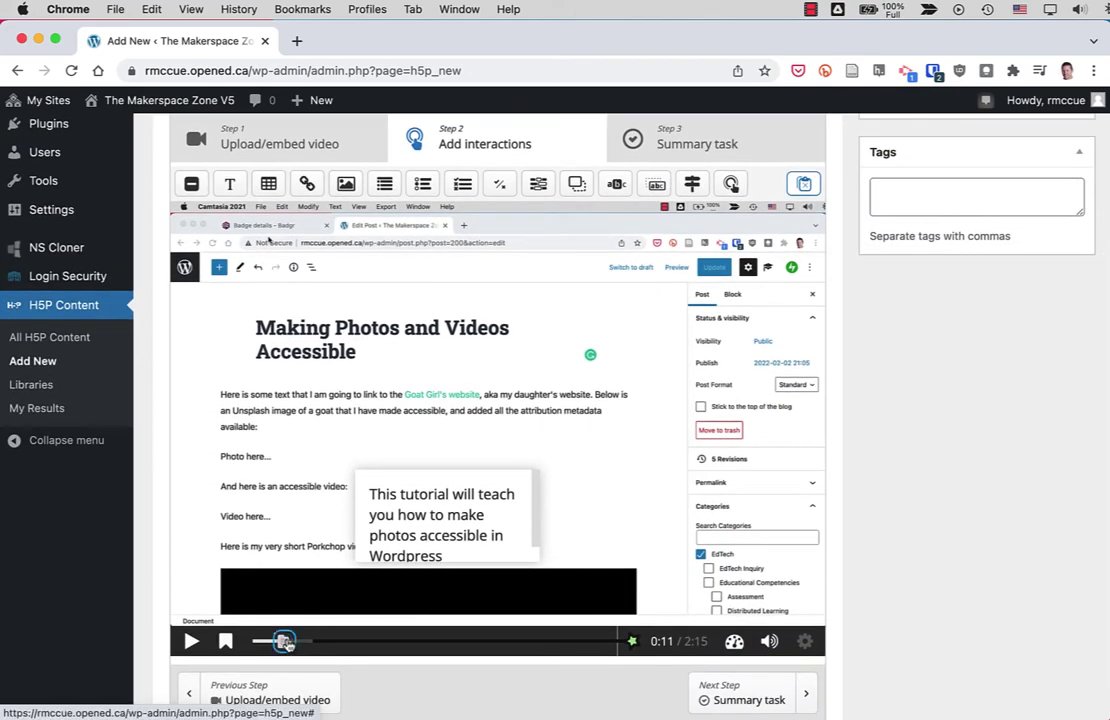
left_click_drag(285, 644, 268, 642)
left_click(190, 641)
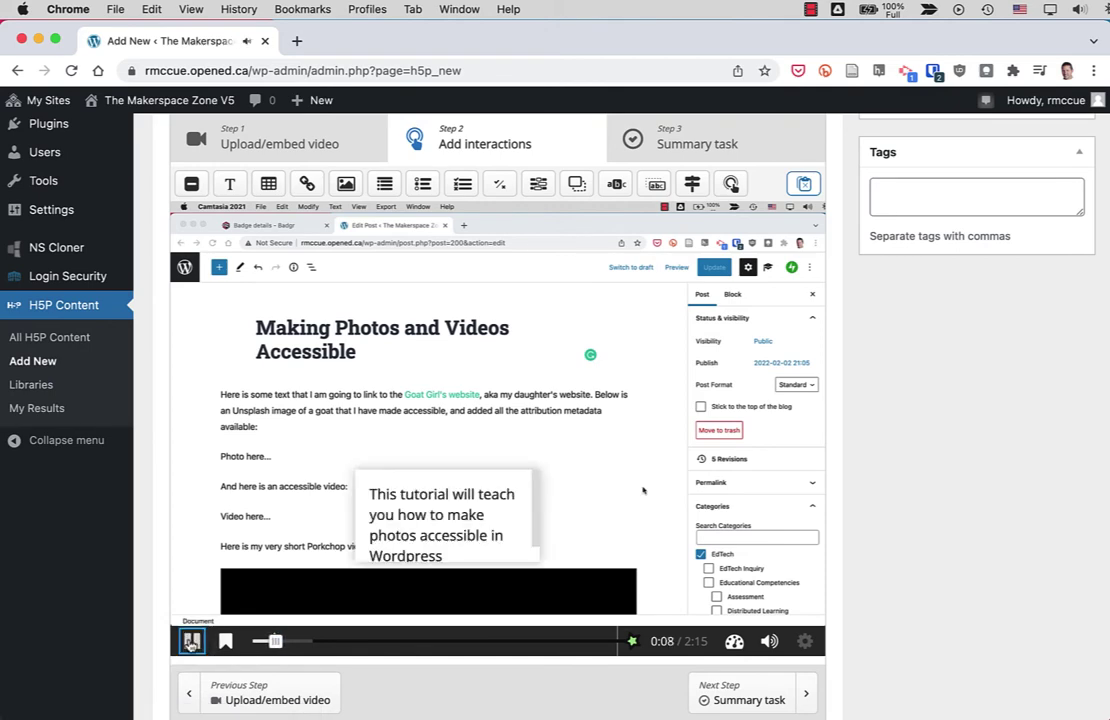
right_click(474, 504)
left_click(386, 451)
left_click_drag(446, 470, 449, 454)
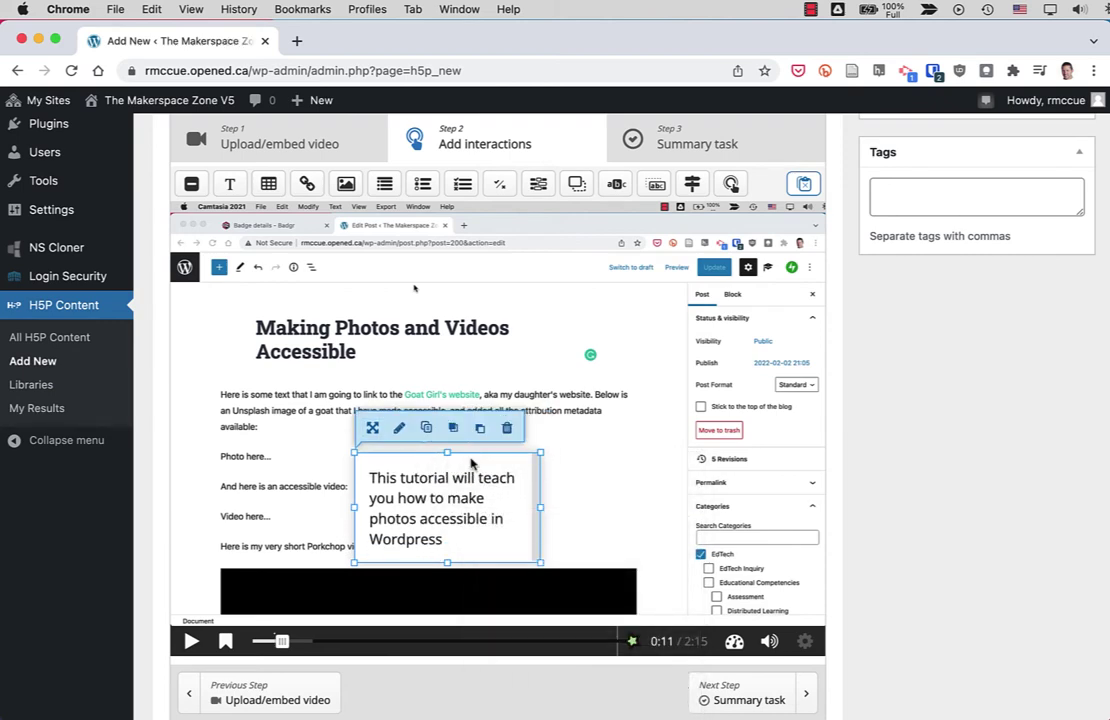
left_click_drag(540, 507, 541, 518)
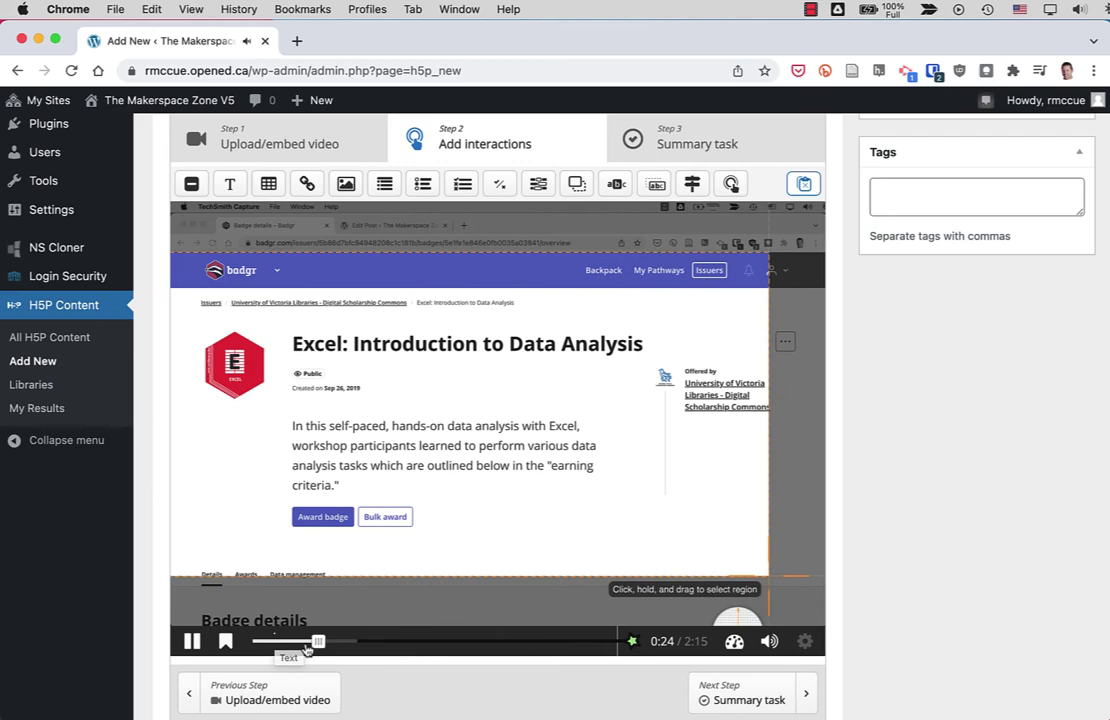
left_click_drag(318, 641, 373, 646)
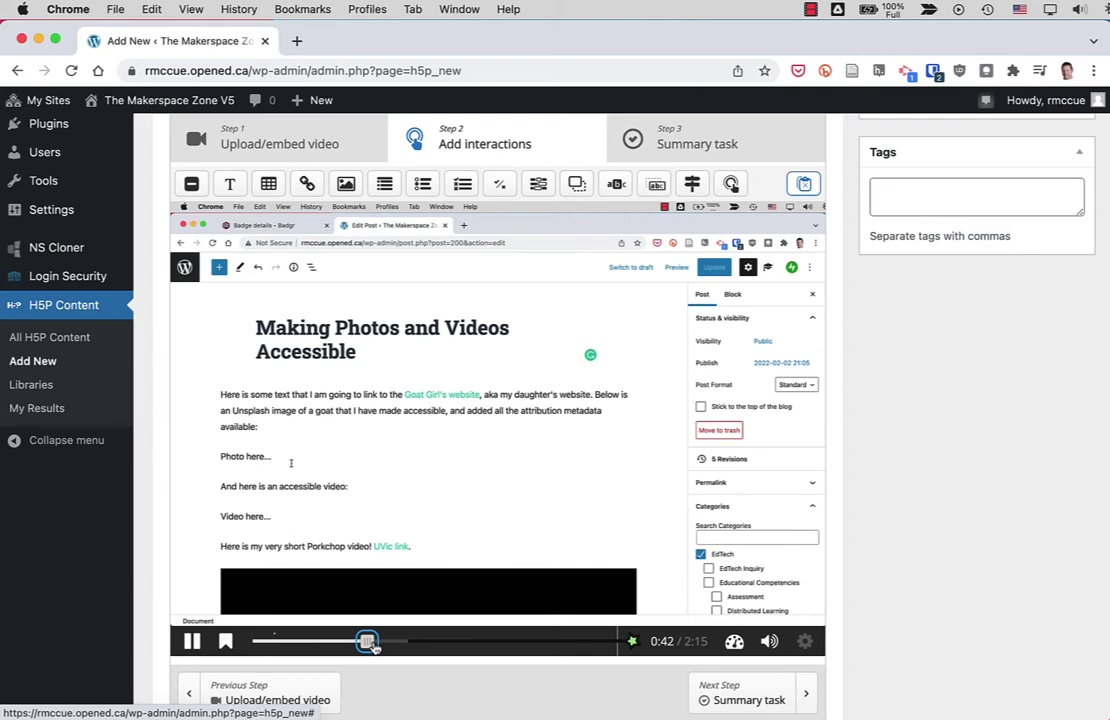
key("space")
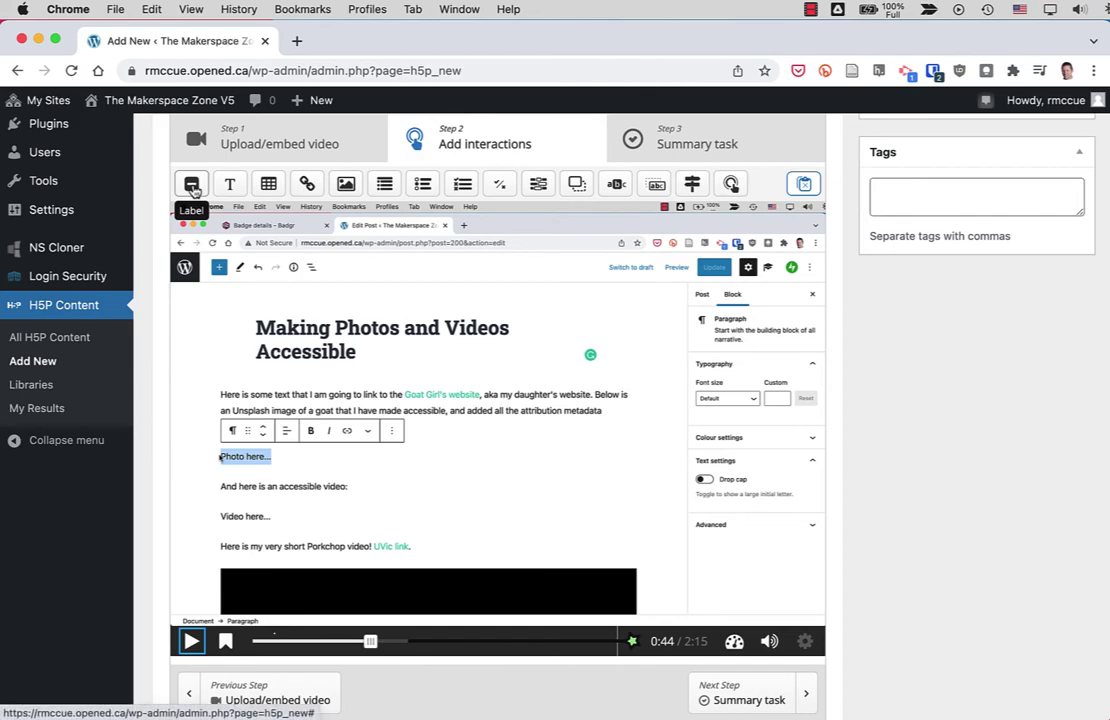
Step: Add a video-pausing poster at 0:44 telling viewers to embed a photo with good alt text
left_click(229, 184)
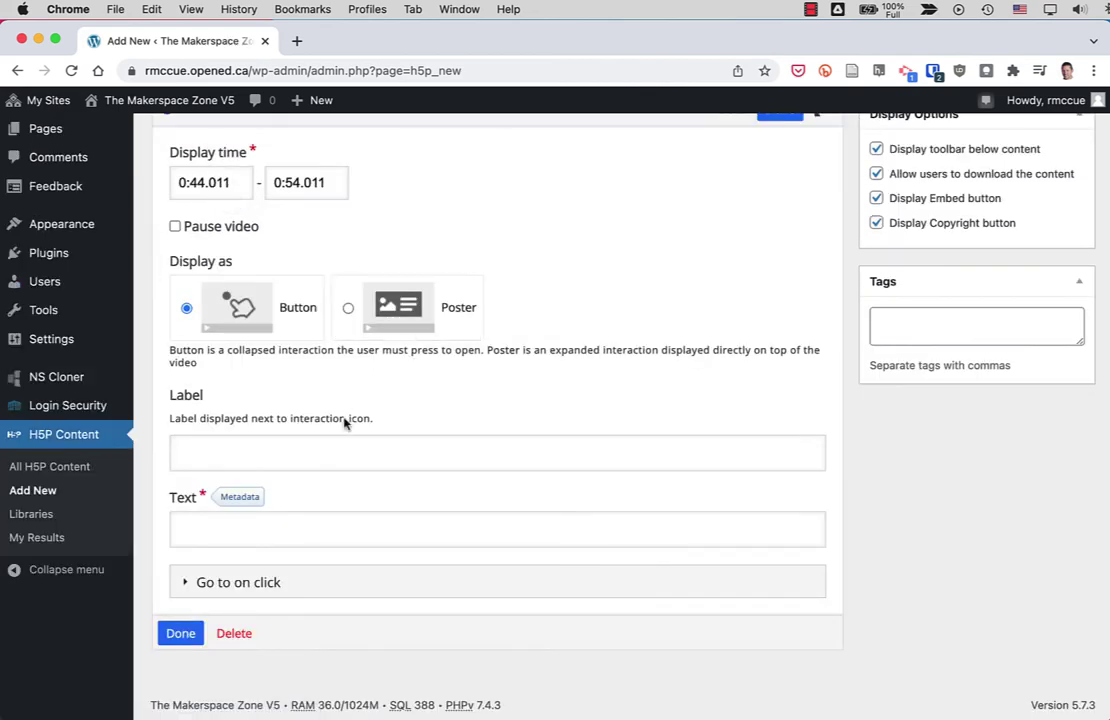
left_click(346, 309)
left_click(258, 487)
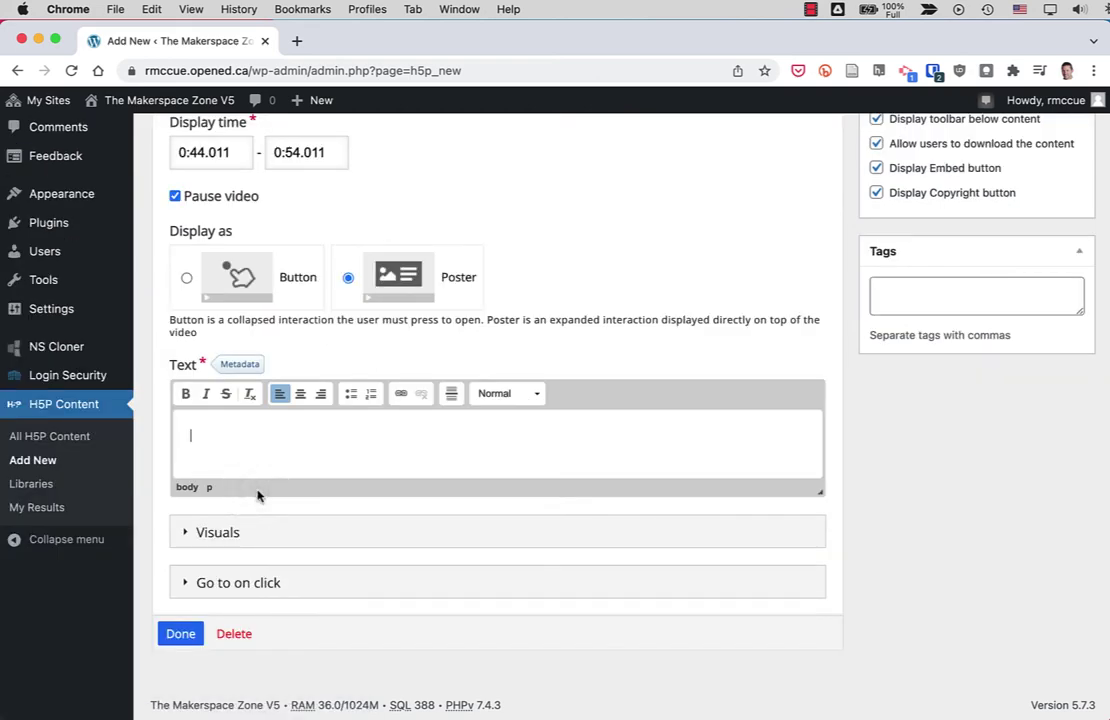
type("Embed a photo and make sure to put a good descripiont of in in the \"alt-text\" field when adding the photo.")
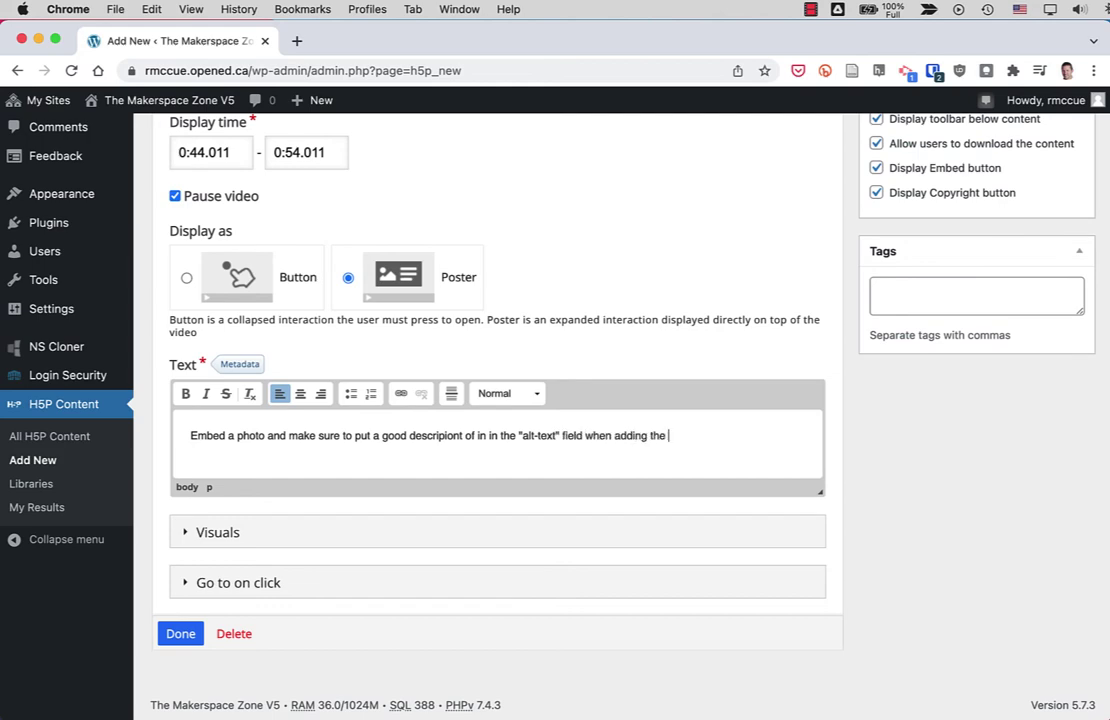
left_click(181, 634)
scroll(500, 570, "down", 3)
Step: Resize the alt-text poster to 258×160, shift it left, and play the video to 1:08
left_click(515, 515)
left_click_drag(483, 512, 435, 523)
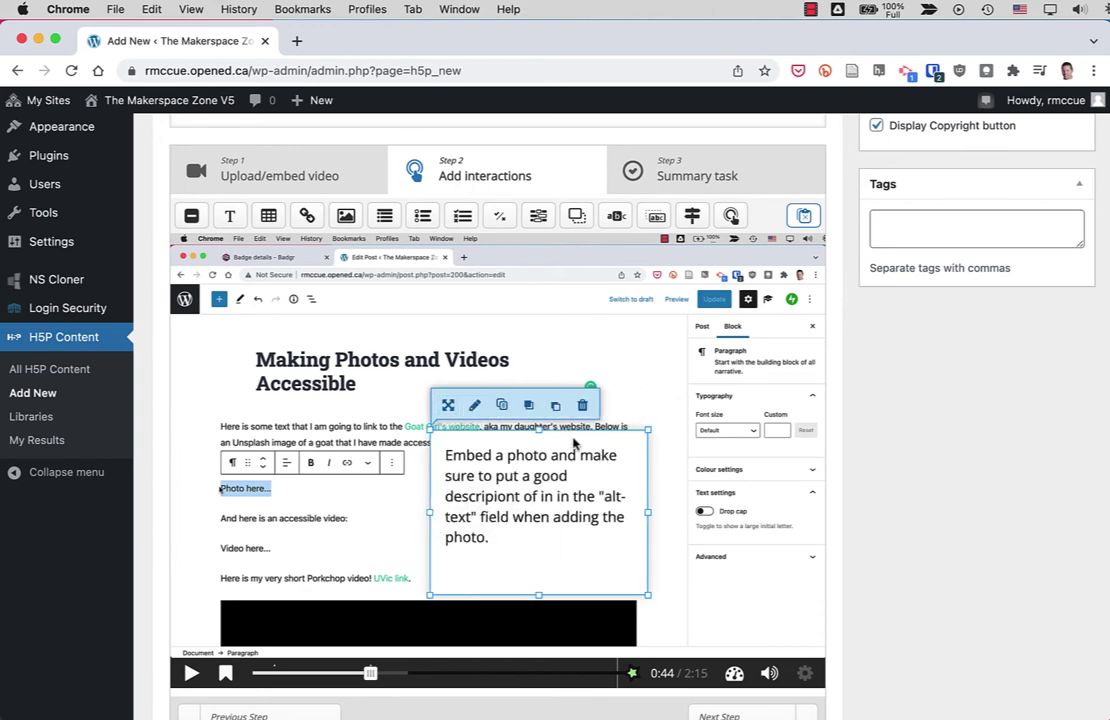
left_click_drag(541, 430, 541, 461)
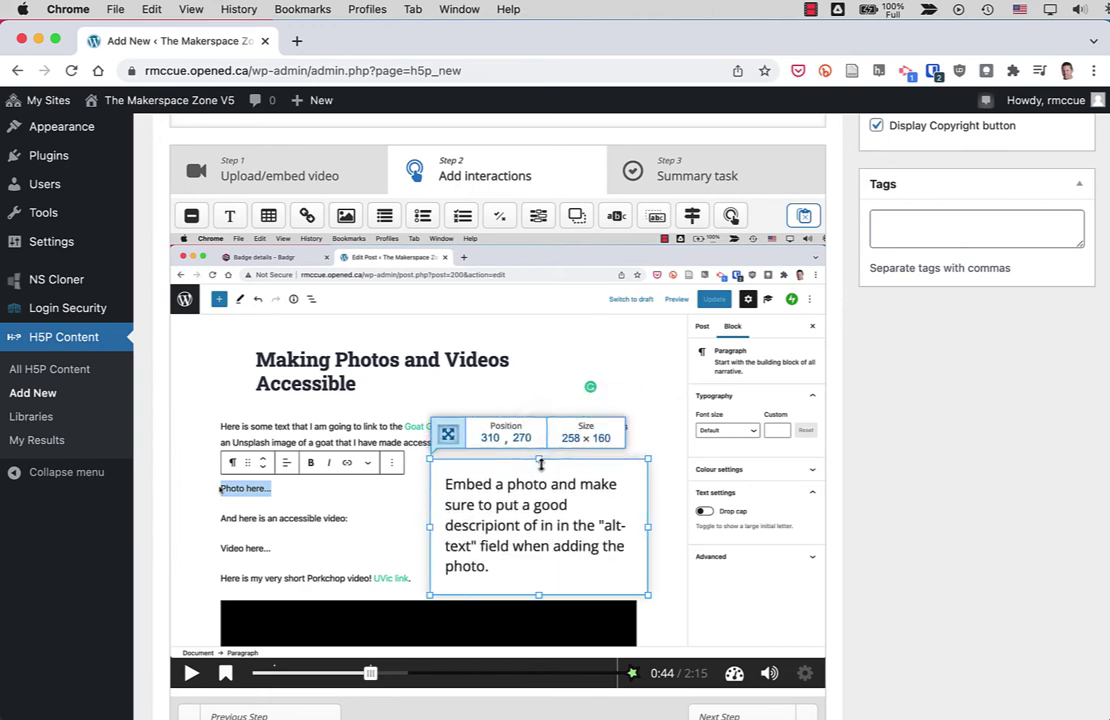
mouse_move(538, 500)
left_mouse_down()
mouse_move(320, 528)
mouse_move(503, 540)
left_mouse_up()
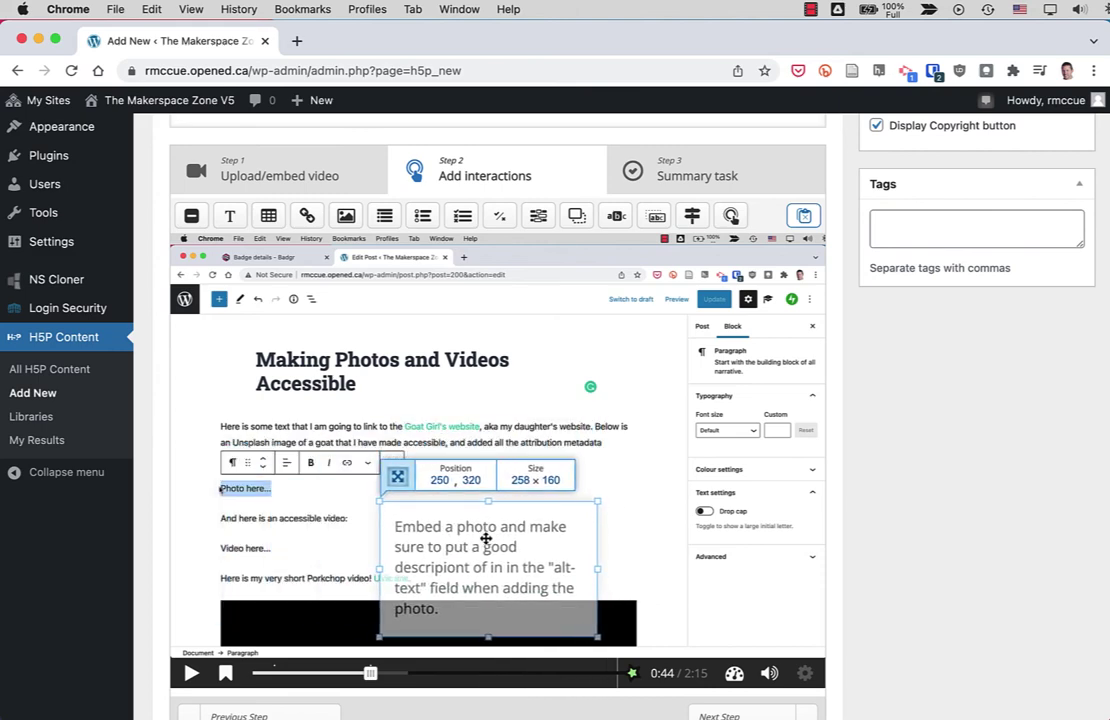
left_click_drag(485, 539, 486, 545)
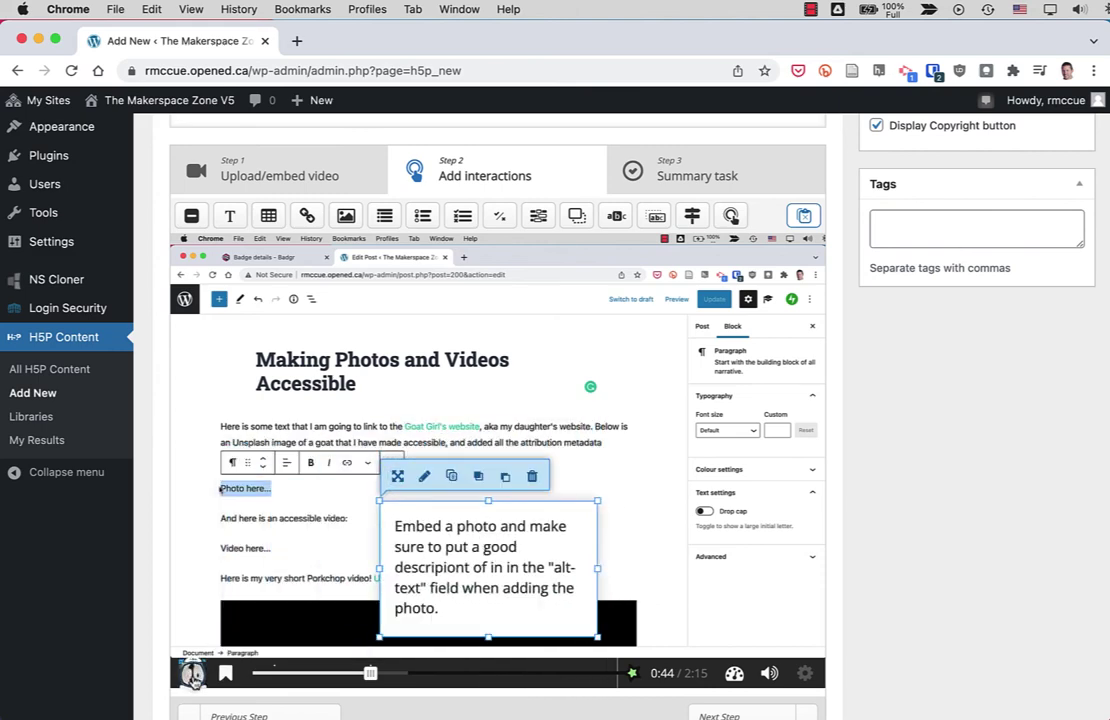
left_click(192, 673)
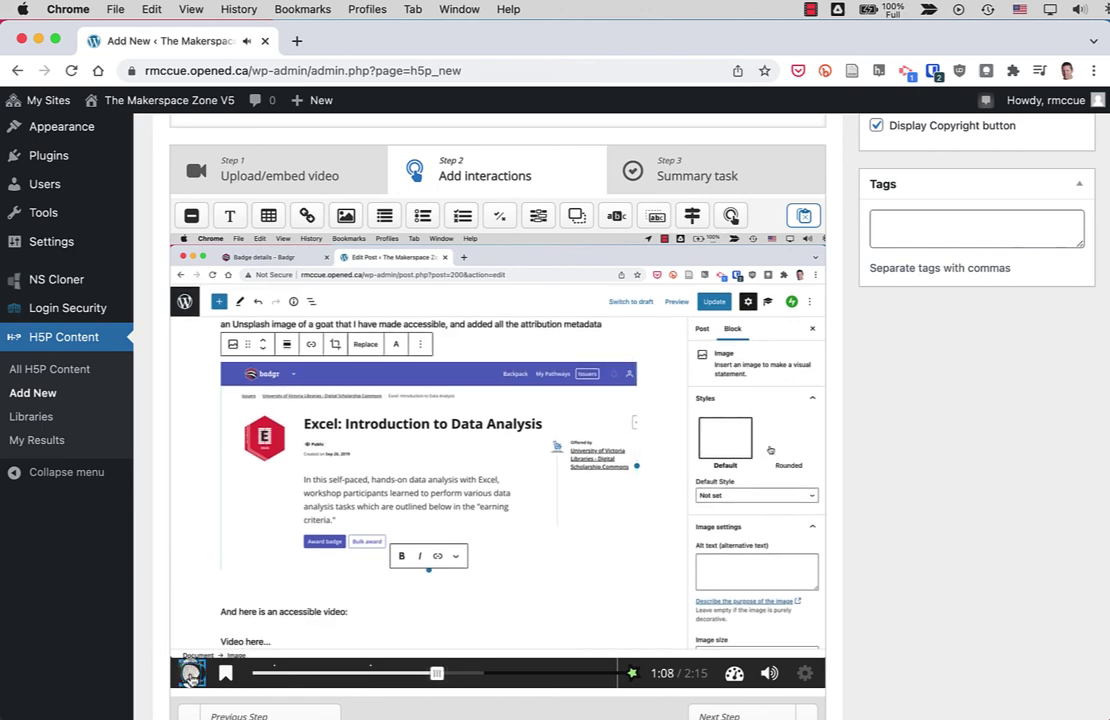
Step: At 1:08, add a pausing poster reading 'Add descriptive text in the "alt-text" box on the bottom right of the screen.'
left_click(190, 672)
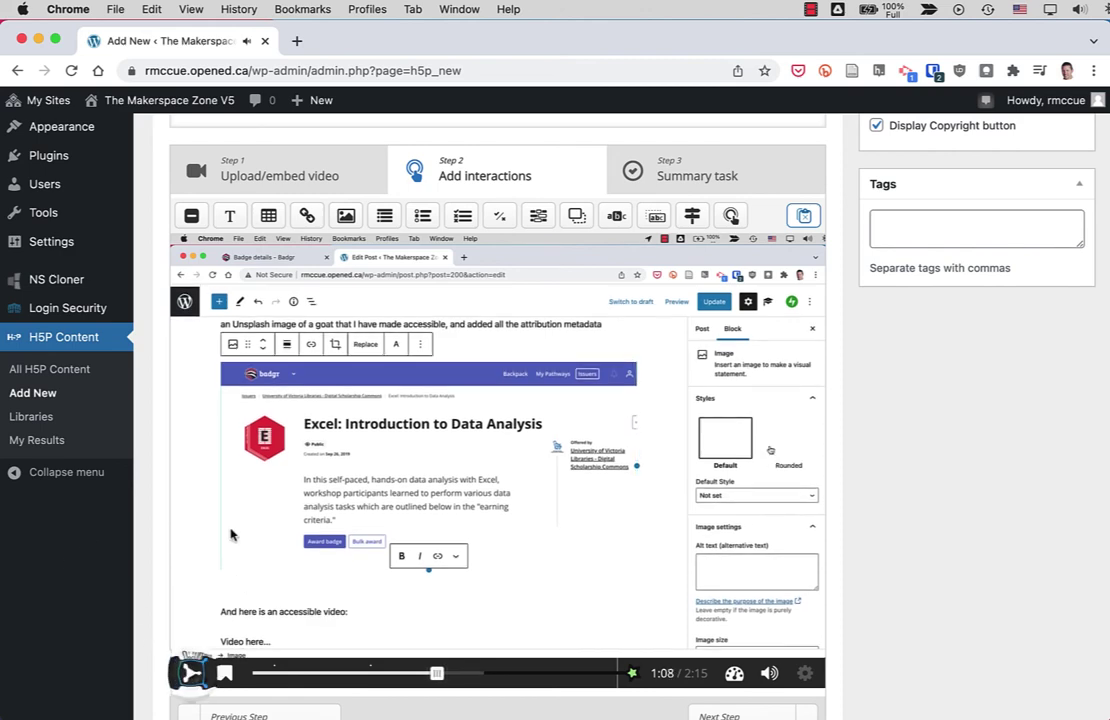
left_click(229, 216)
left_click(353, 440)
left_click(350, 225)
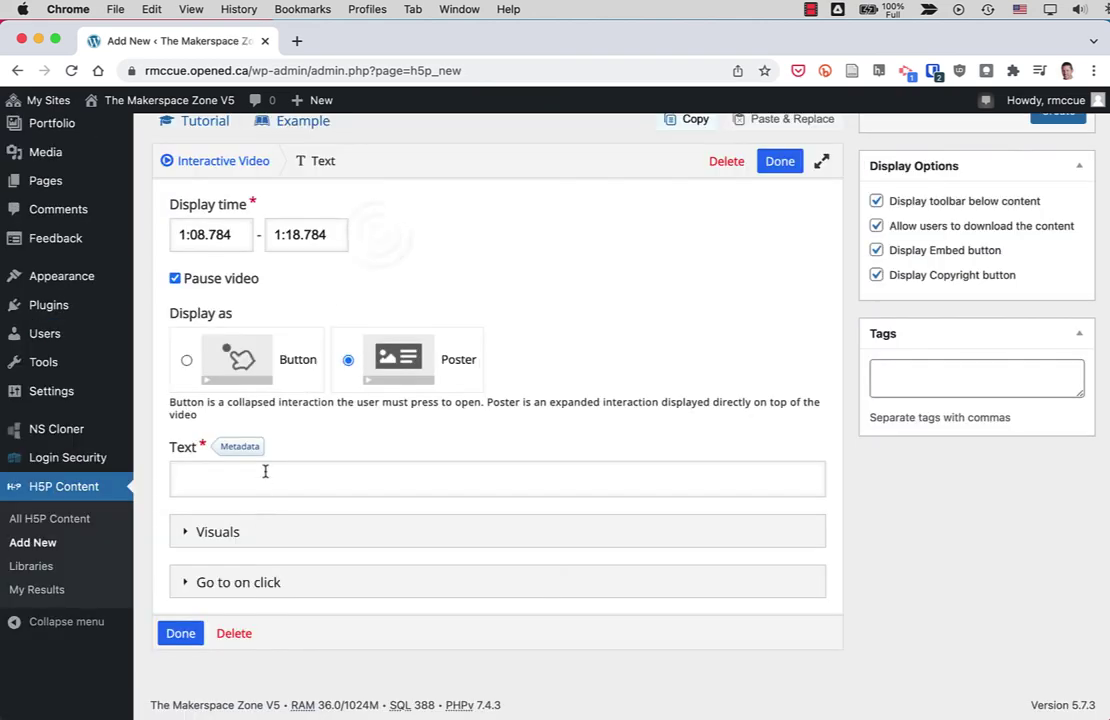
left_click(265, 471)
type("Add")
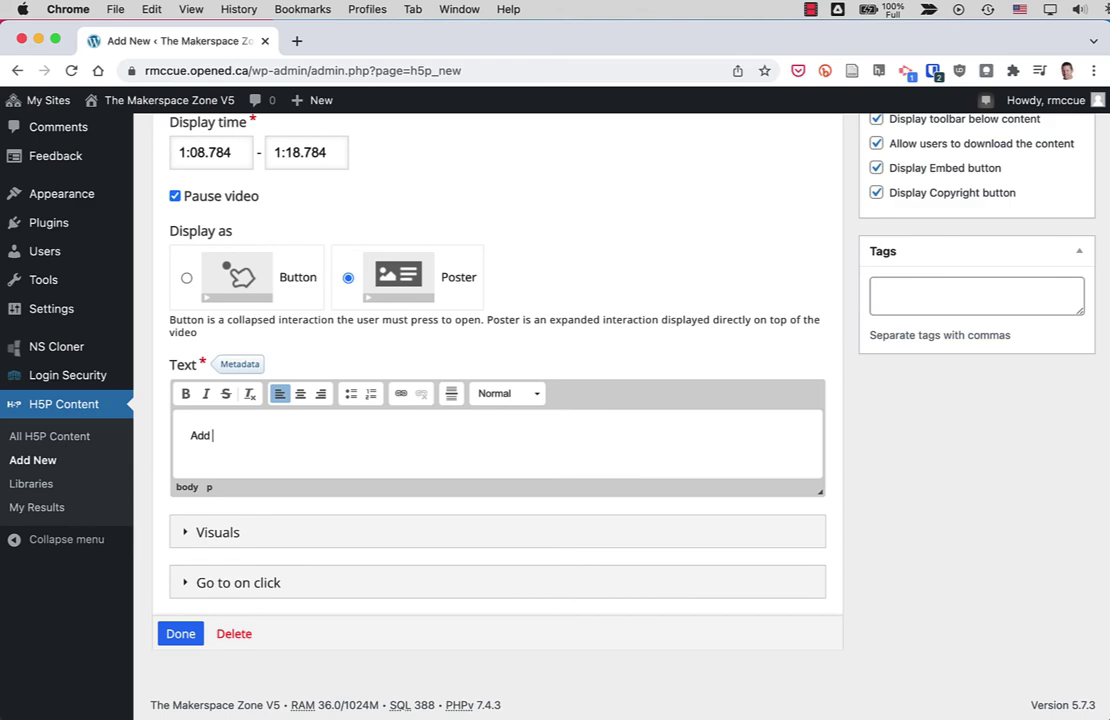
type(" descriptive text in the \"alt-text\" box on the bottom right of the screen.")
left_click(181, 634)
Step: Shrink the alt-text box poster, move it lower right, and play the video to 1:16, then pause
scroll(540, 560, "down", 2)
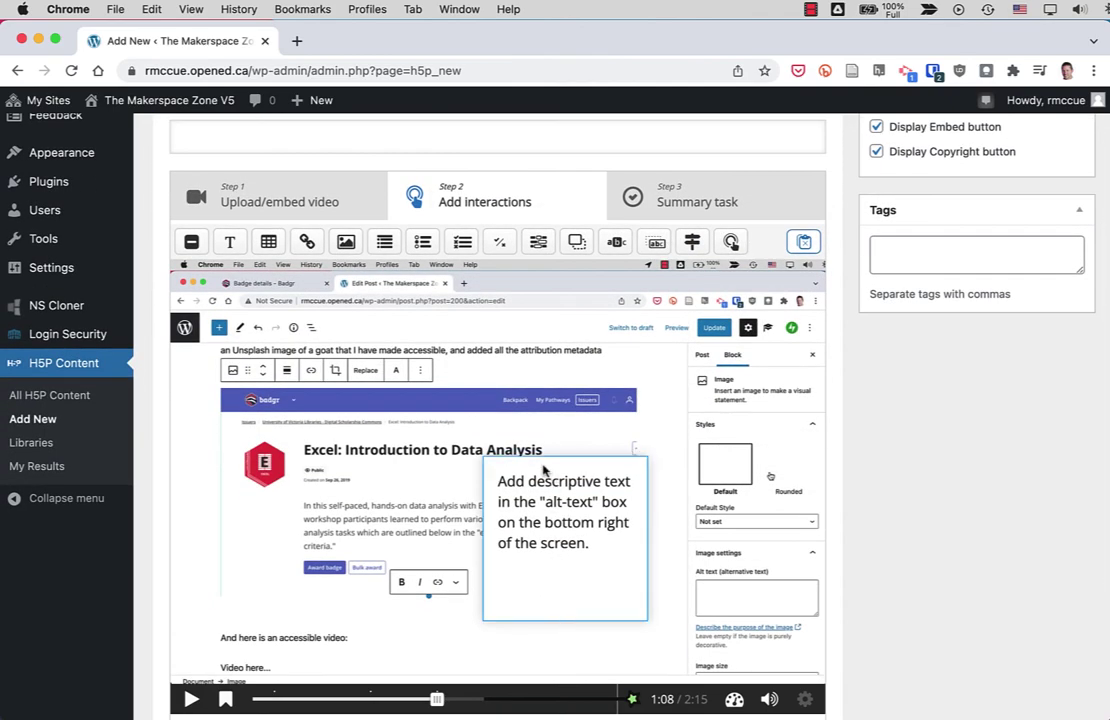
left_click(492, 470)
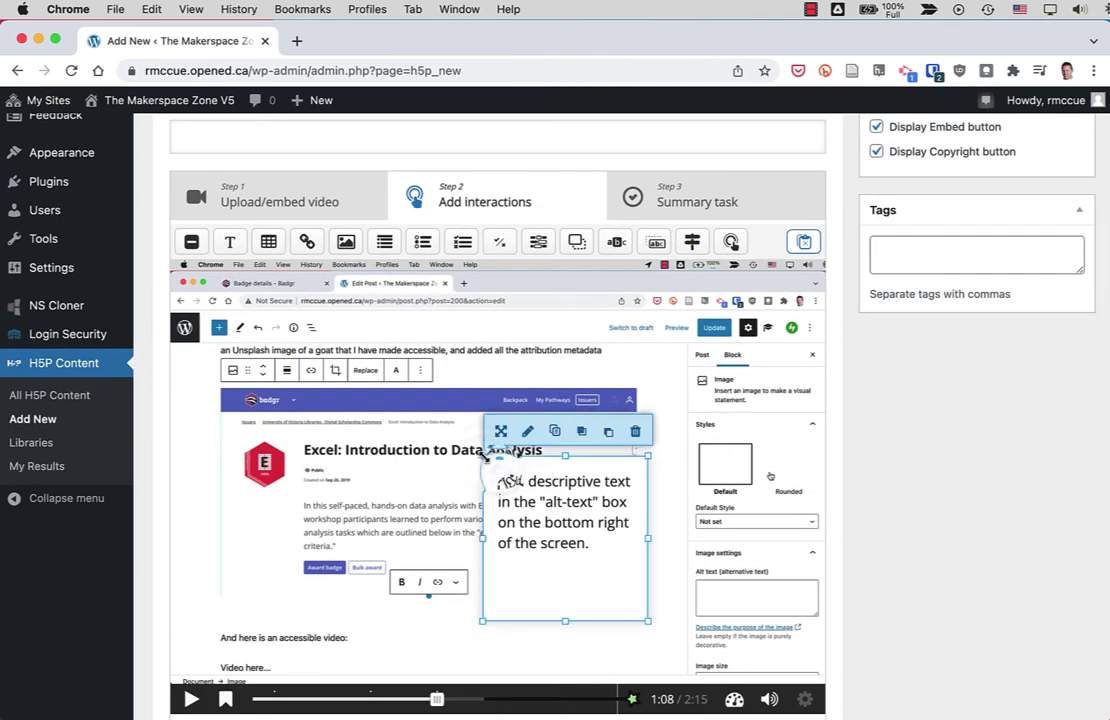
left_click_drag(483, 456, 460, 510)
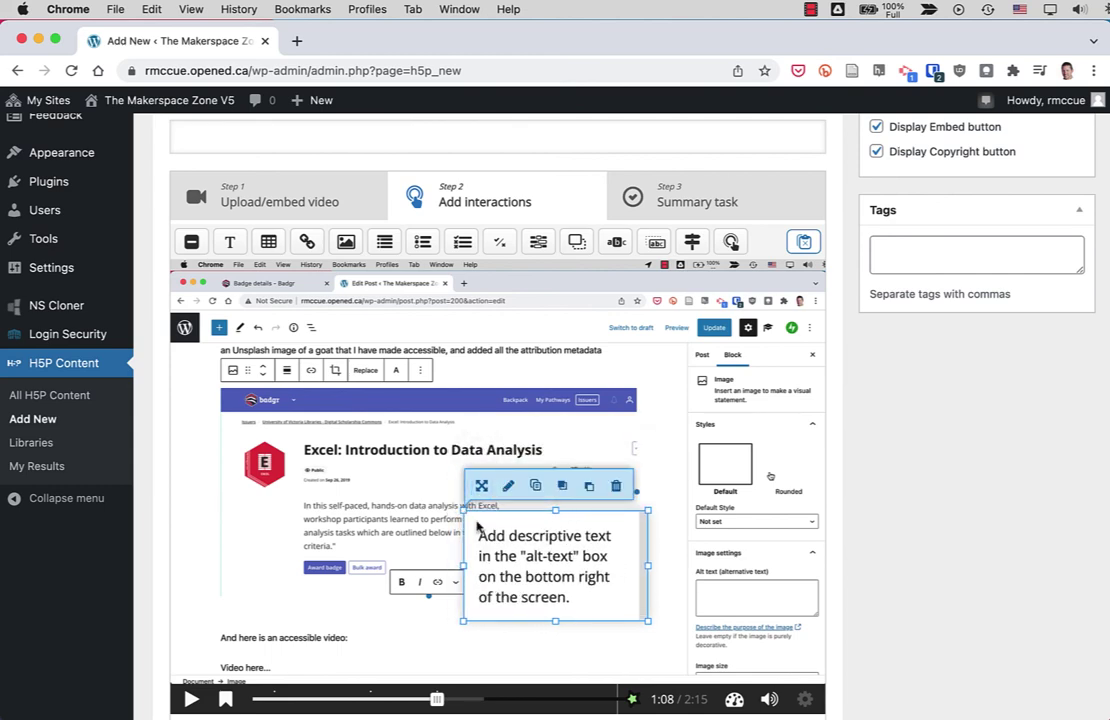
left_click_drag(537, 537, 565, 572)
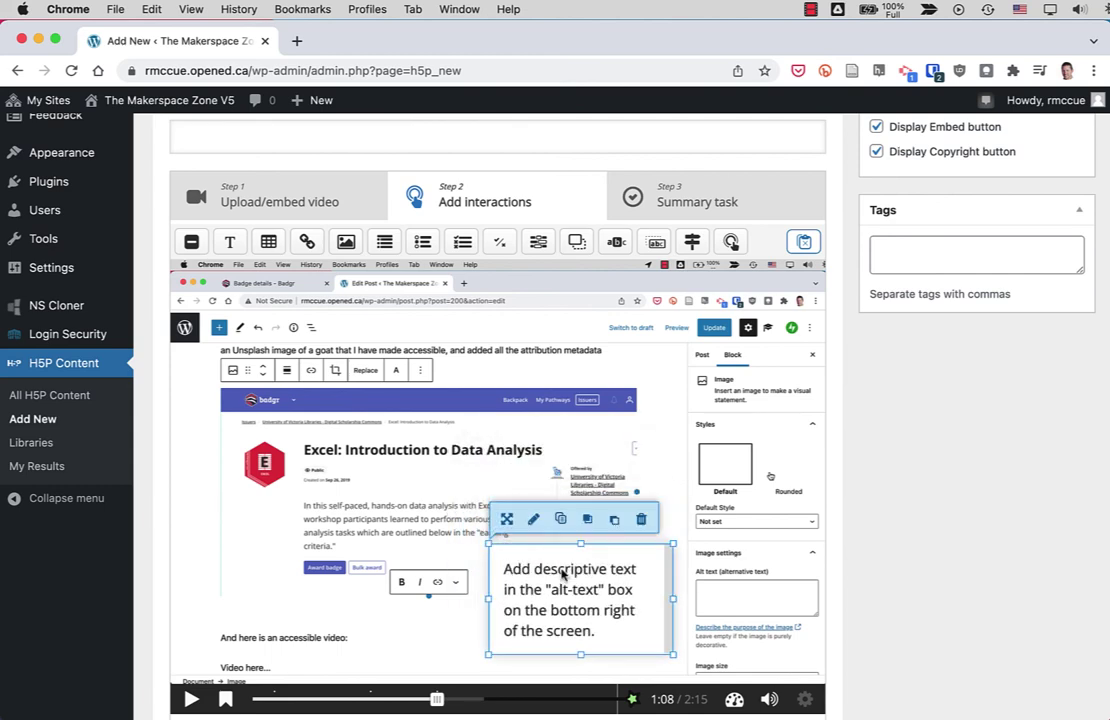
left_click(191, 699)
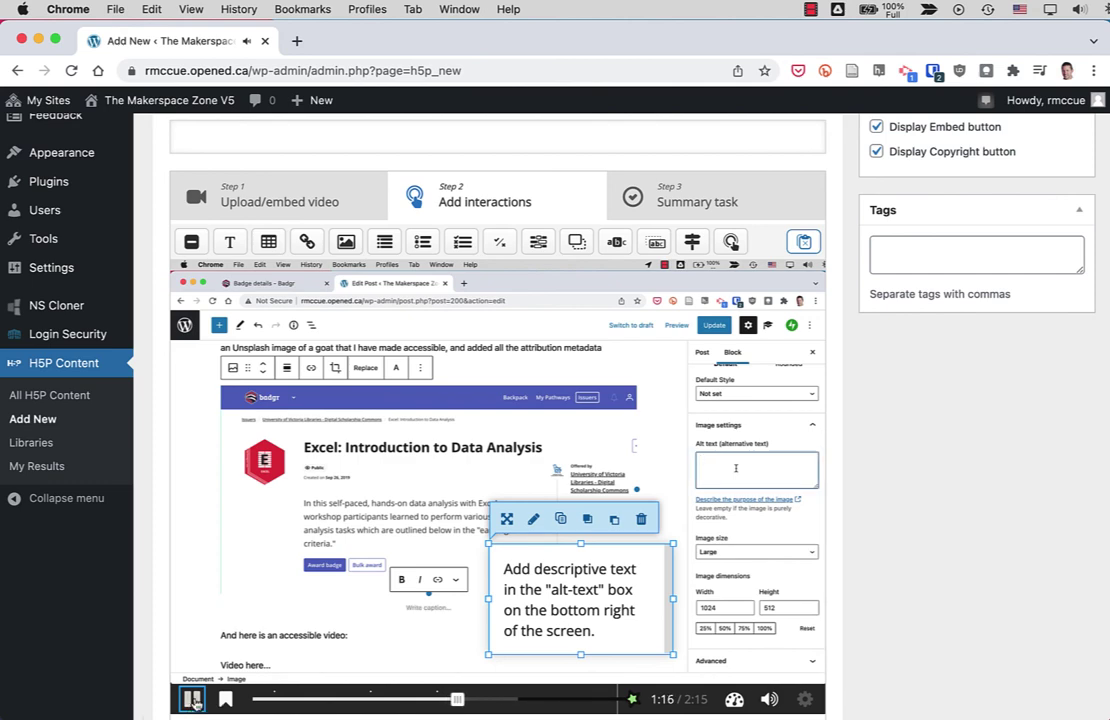
left_click(193, 700)
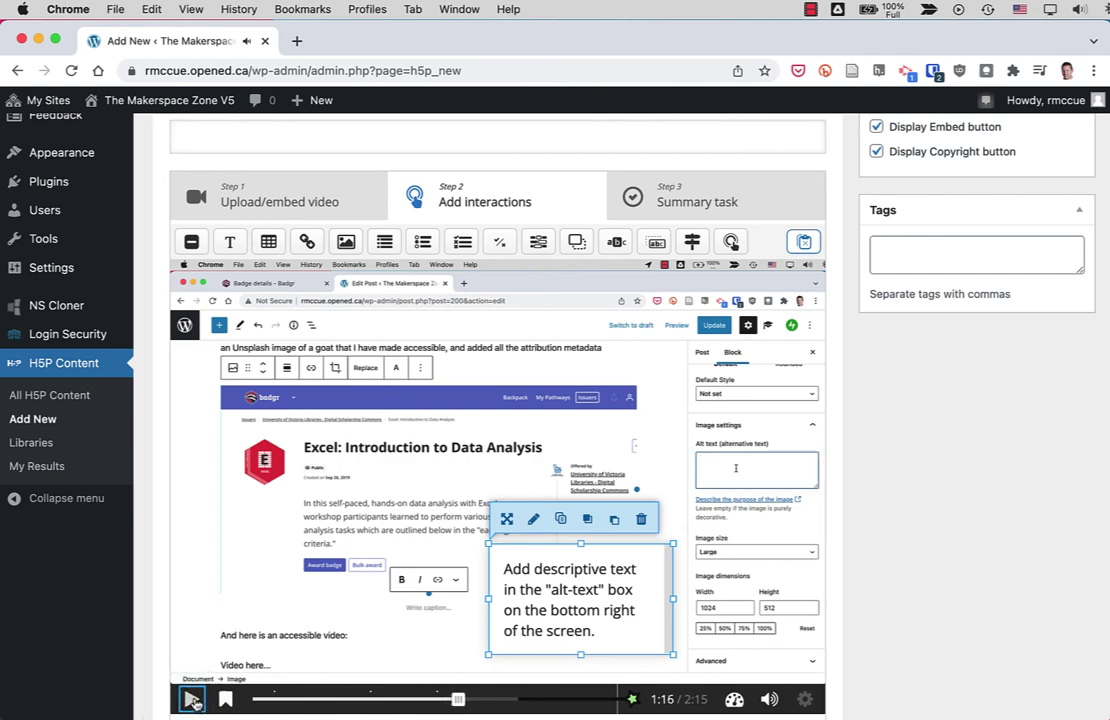